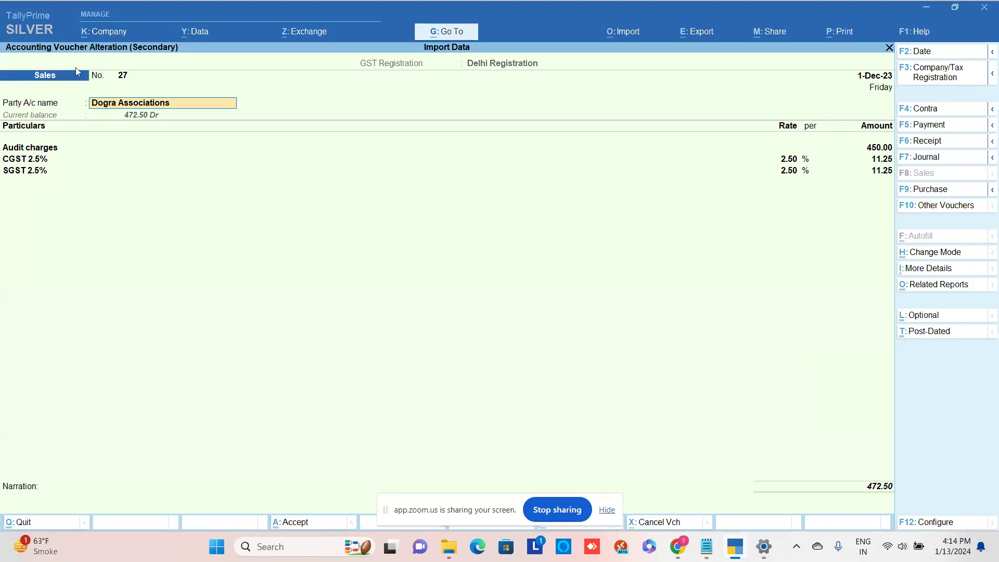
- Open the Silver edition's Manage License screen to view the licence information
left_click(39, 31)
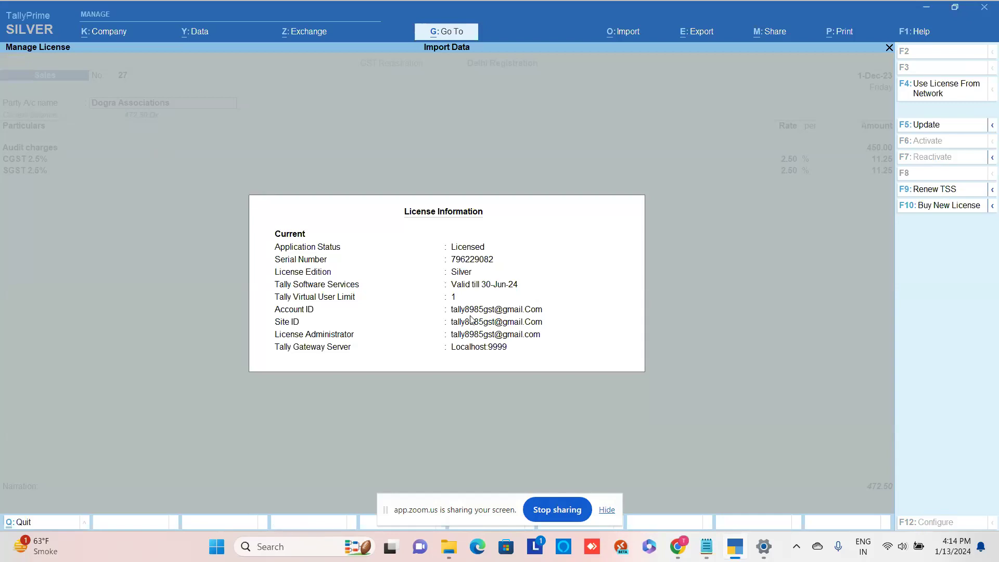
- Close Manage License and return to altering Sales voucher No. 27
key("Escape")
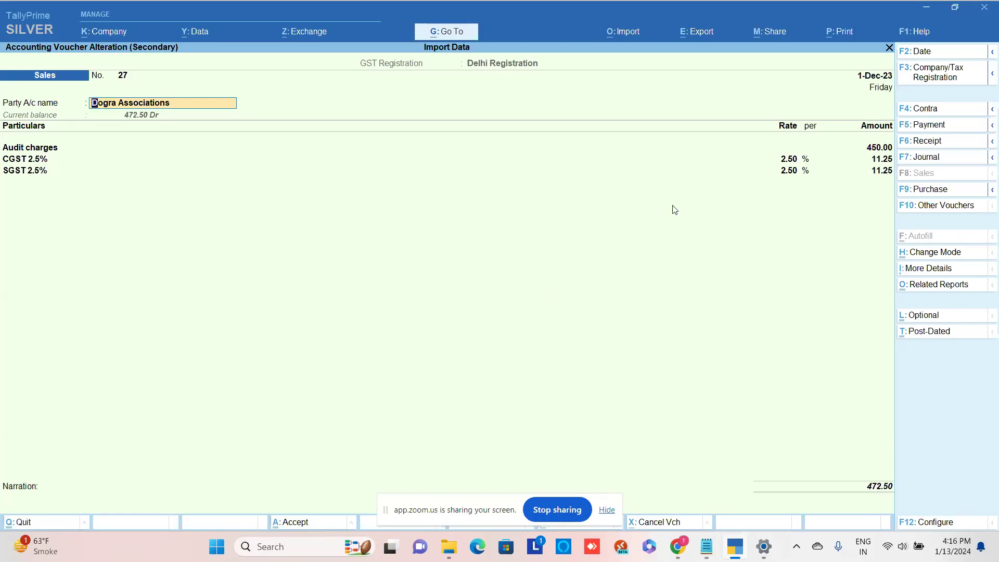
- Open the WhatsApp > Manage submenu from the Share options
left_click(775, 33)
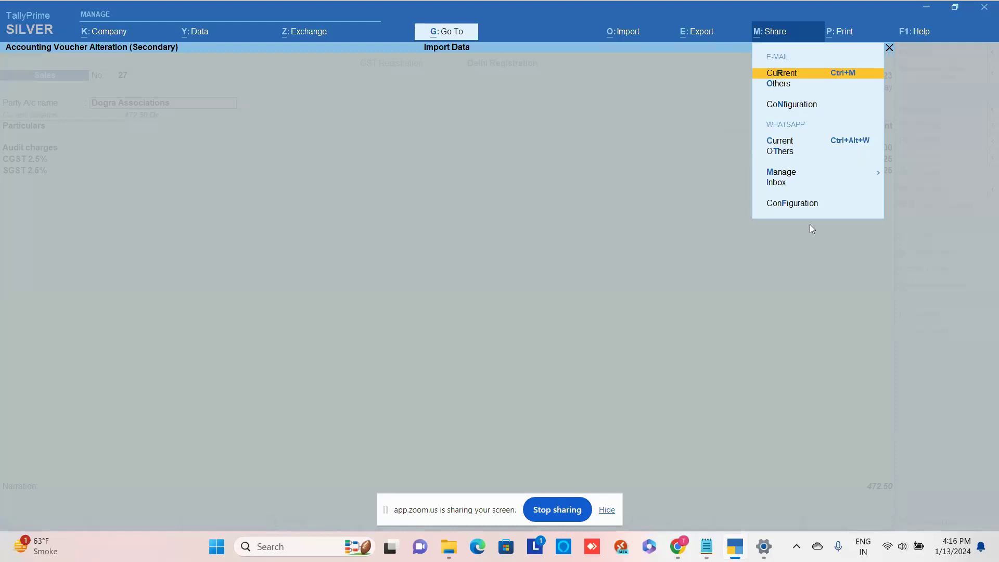
key("Down")
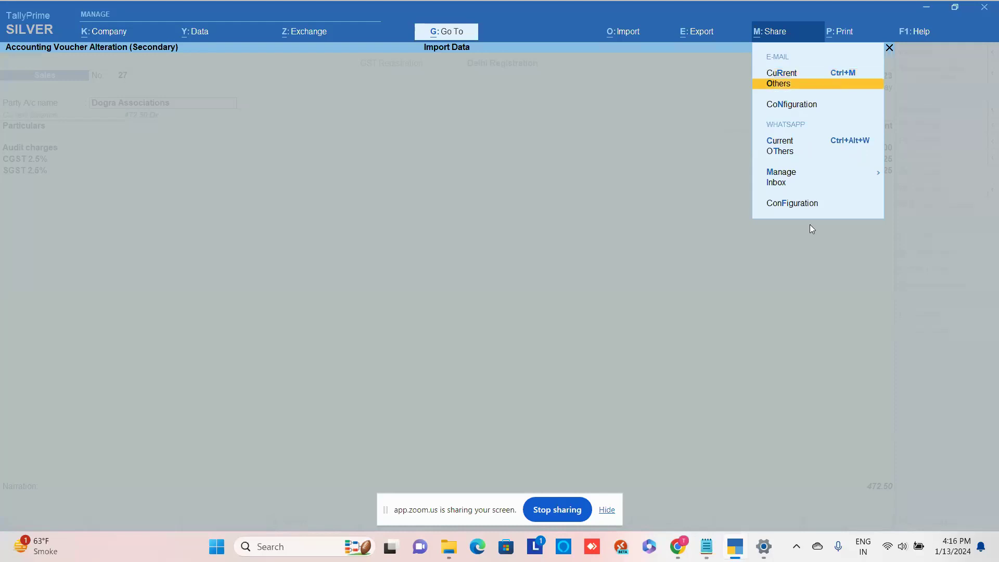
key("Down")
key("Down")
key("Down")
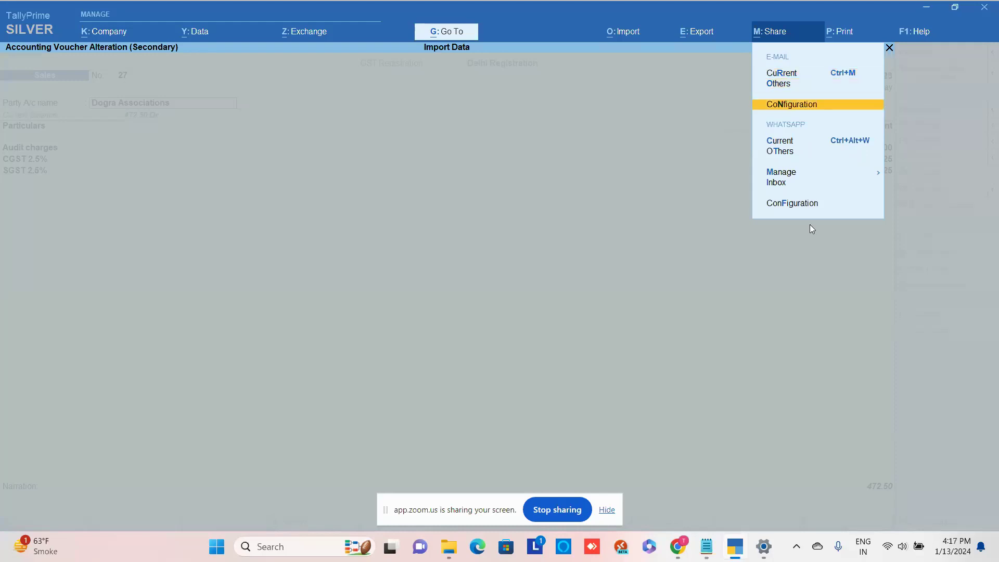
key("Return")
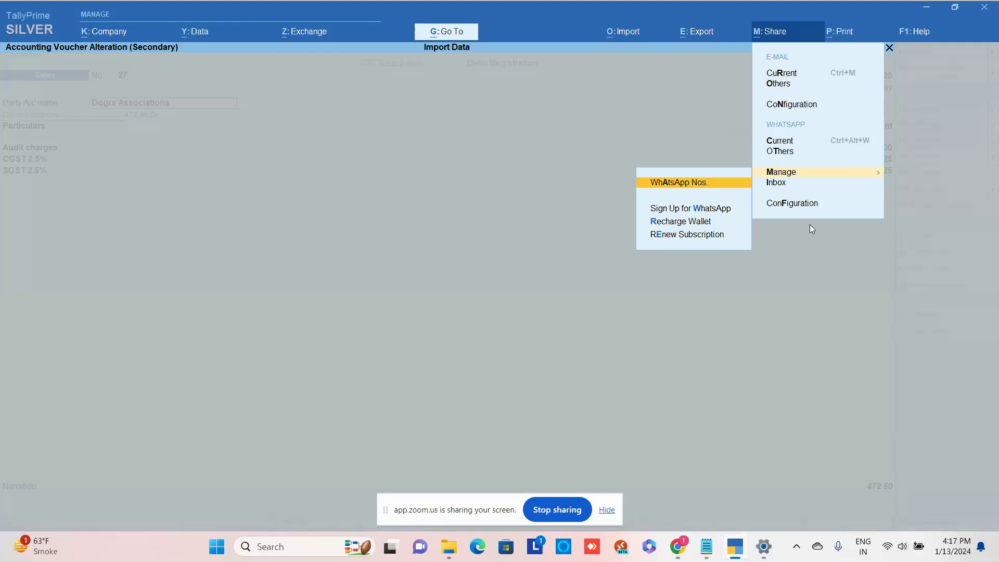
- Open WhatsApp Nos. and choose to enter existing WhatsApp details
key("Return")
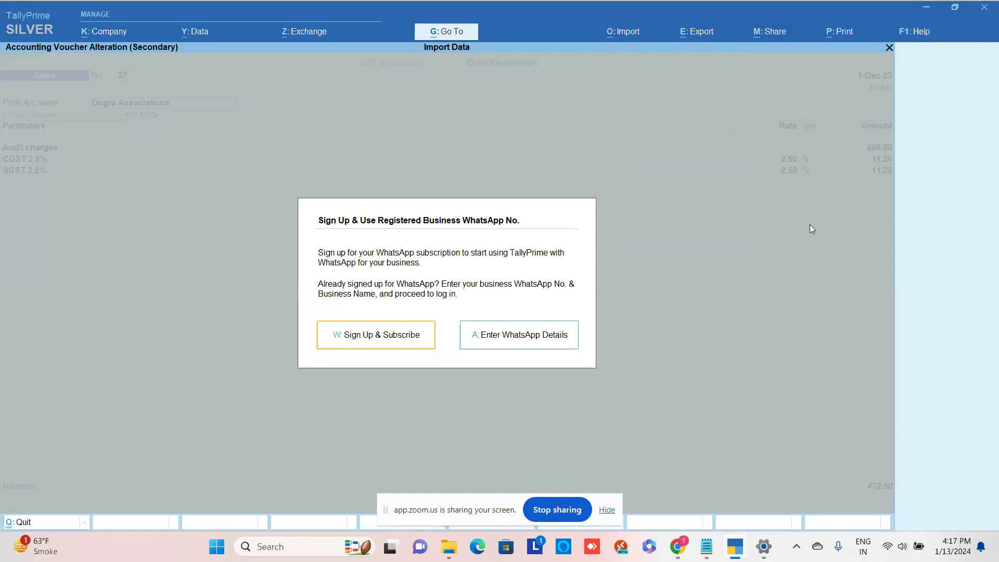
key("a")
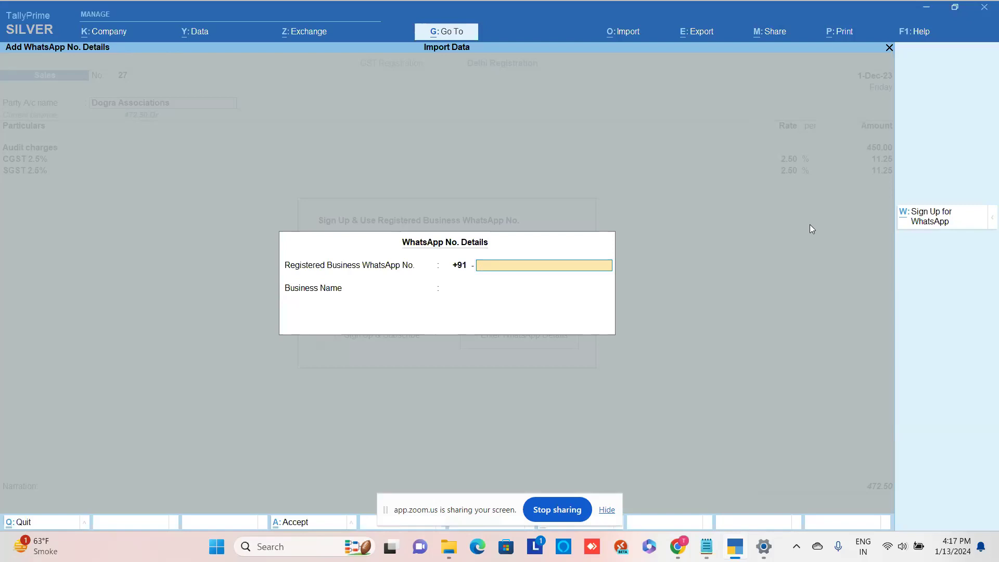
- Set the WhatsApp number's country code to +1 United States
key("BackSpace")
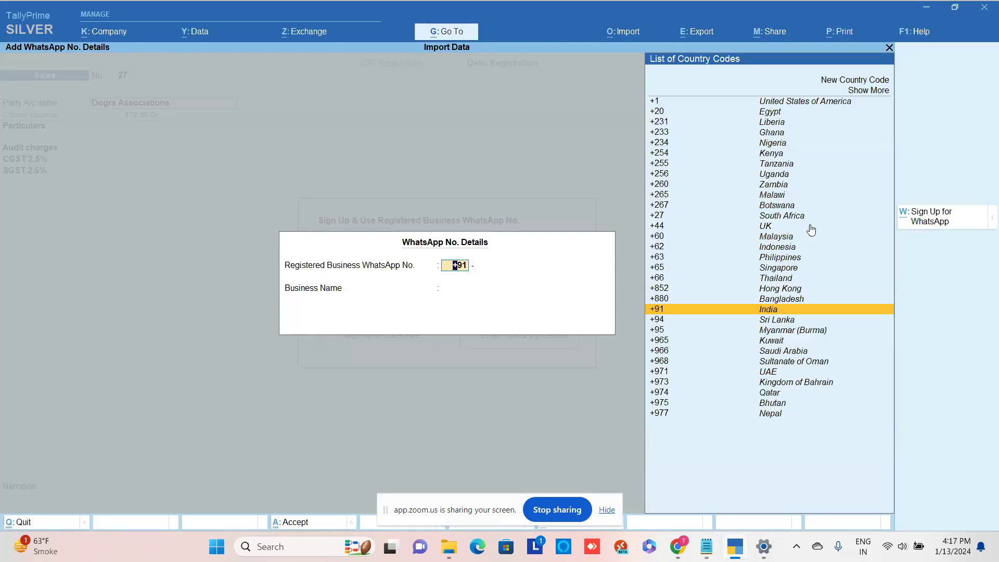
key("Up")
key("Up")
key("Up")
key("Up")
key("Up")
key("Up")
key("Up")
key("Up")
key("Up")
key("Up")
key("Up")
key("Up")
key("Up")
key("Up")
key("Up")
key("Up")
key("Up")
key("Up")
key("Up")
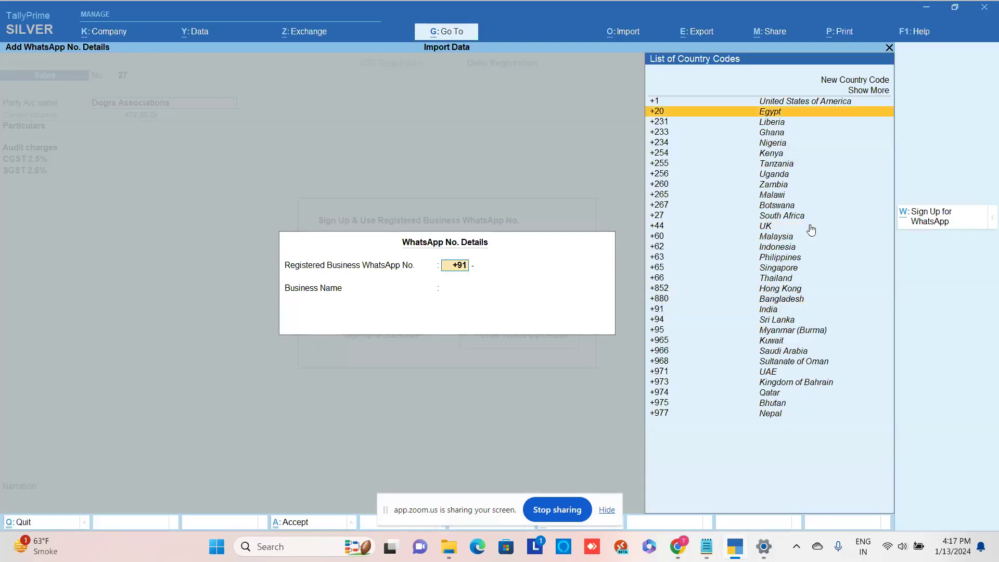
key("Up")
key("Return")
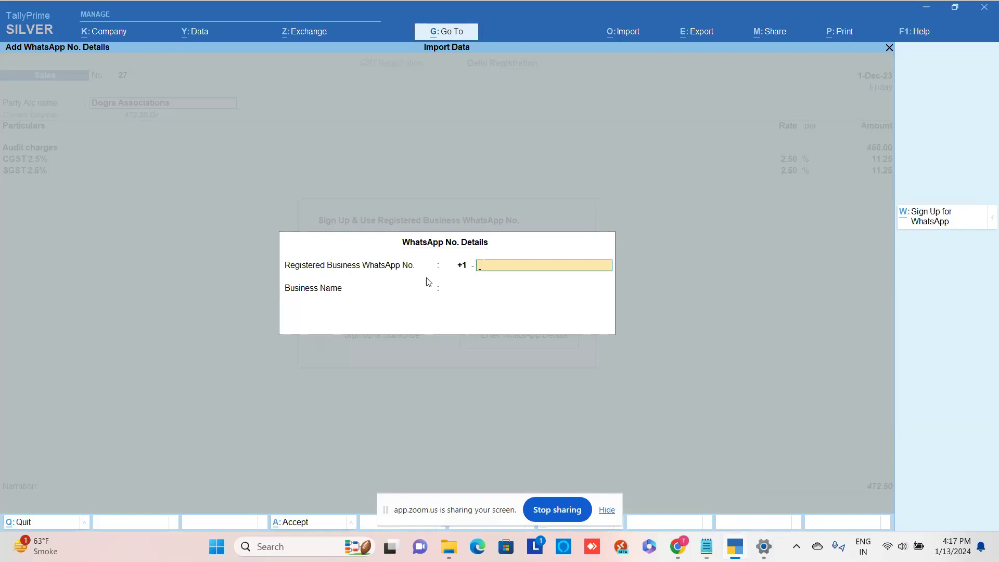
key("BackSpace")
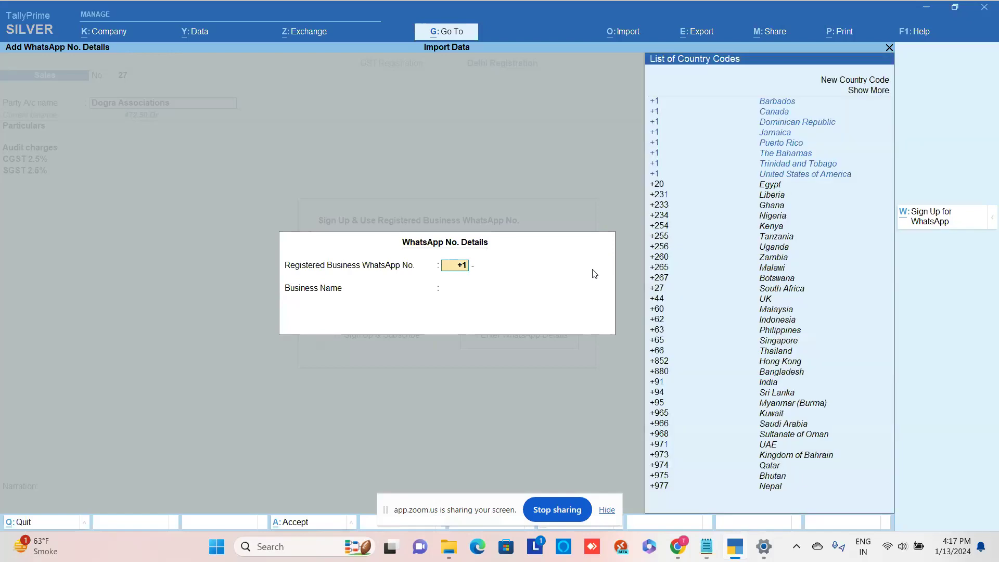
type("91")
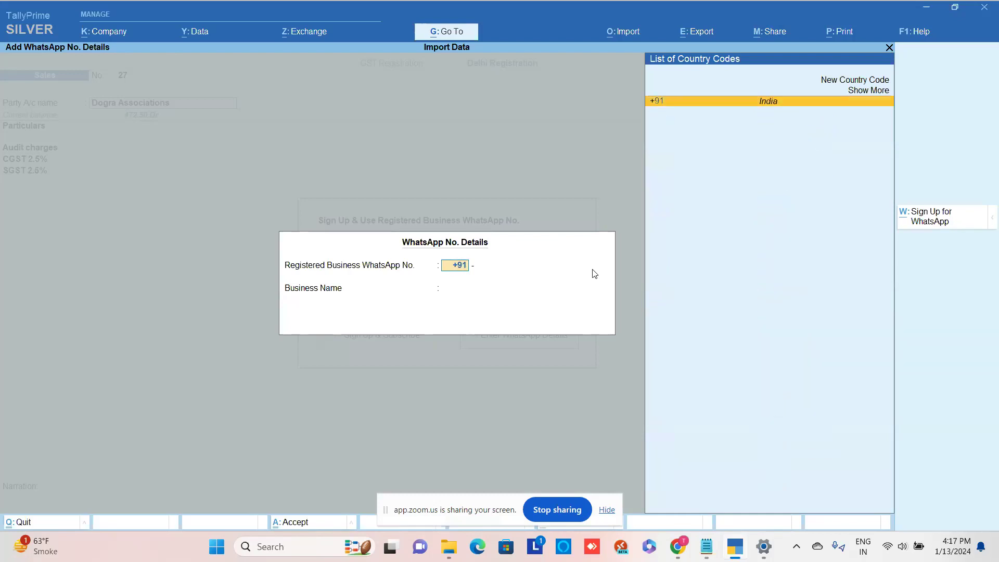
key("Return")
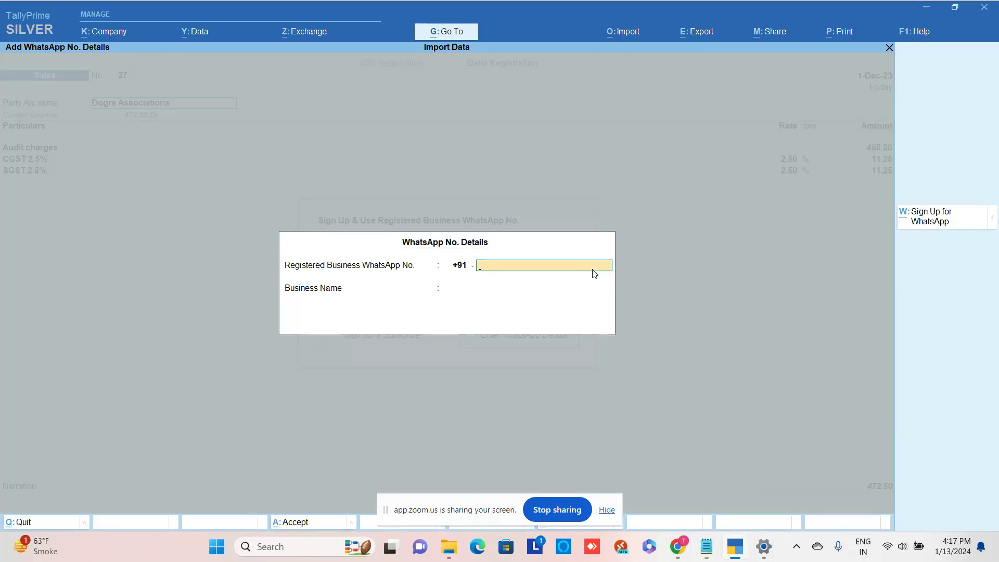
key("BackSpace")
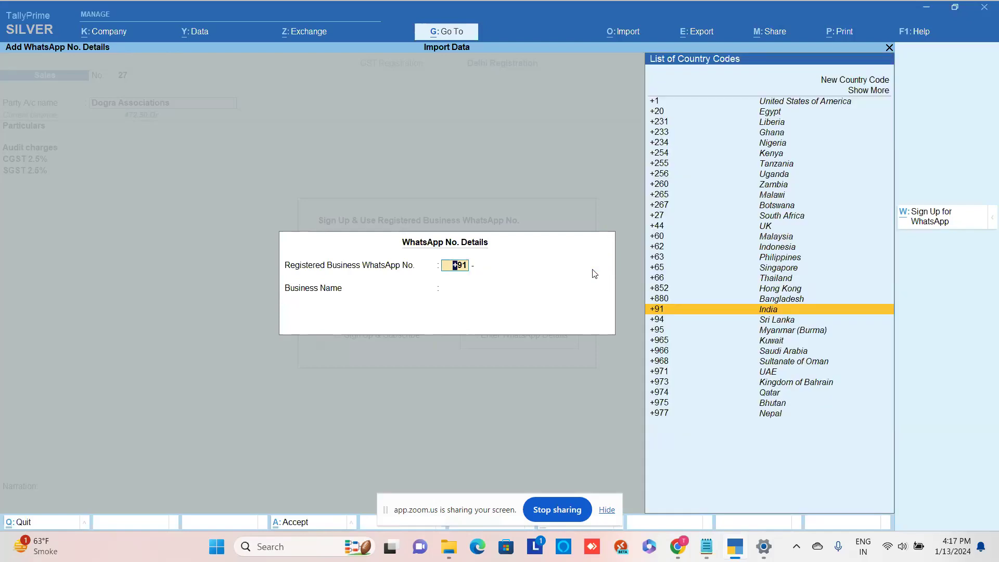
key("Up")
key("Up")
key("Up")
key("Up")
key("Up")
key("Up")
key("Up")
key("Up")
key("Up")
key("Up")
key("Up")
key("Up")
key("Up")
key("Up")
key("Up")
key("Up")
key("Up")
key("Up")
key("Up")
key("Up")
key("Return")
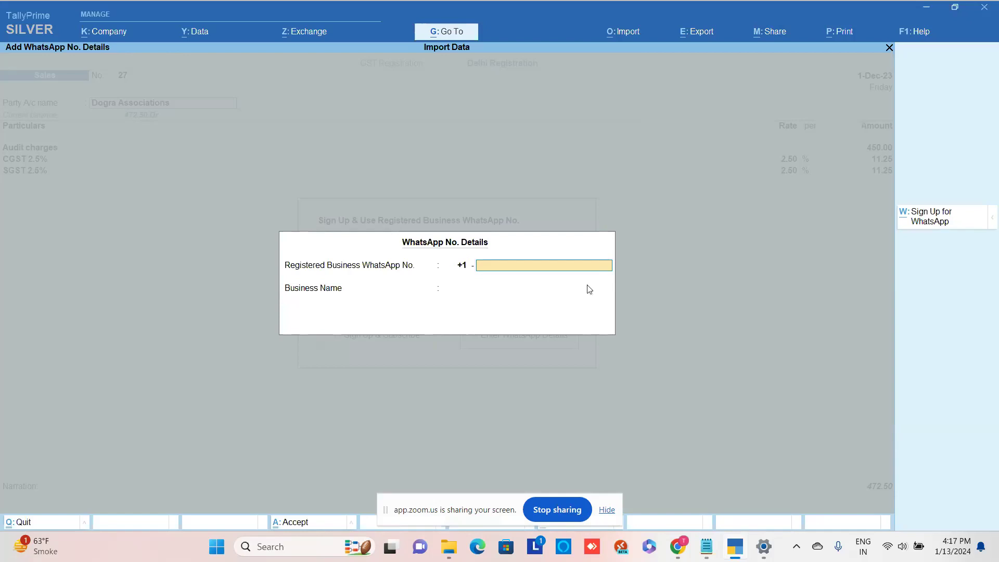
- Copy the business phone number from the notes into the WhatsApp number field
left_click(713, 544)
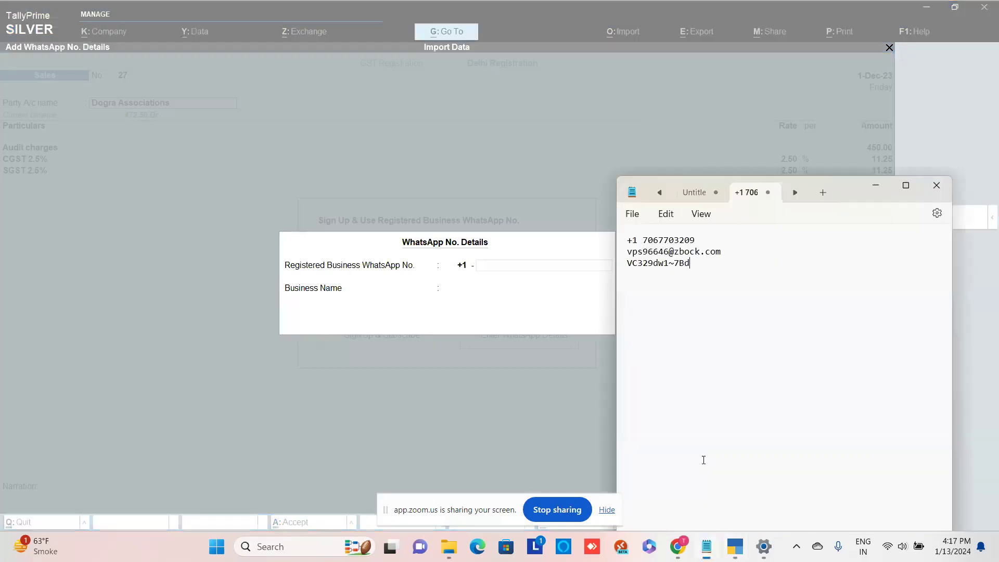
left_click(705, 242)
key("shift+Left")
key("shift+Left")
key("shift+Left")
key("shift+Left")
key("shift+Left")
key("shift+Left")
key("shift+Left")
key("shift+Left")
key("shift+Left")
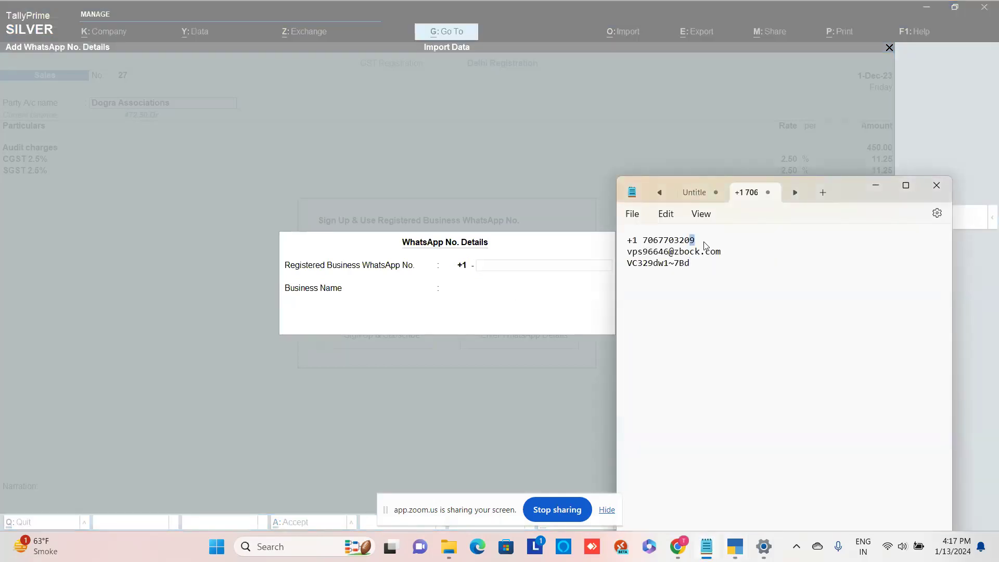
key("shift+Left")
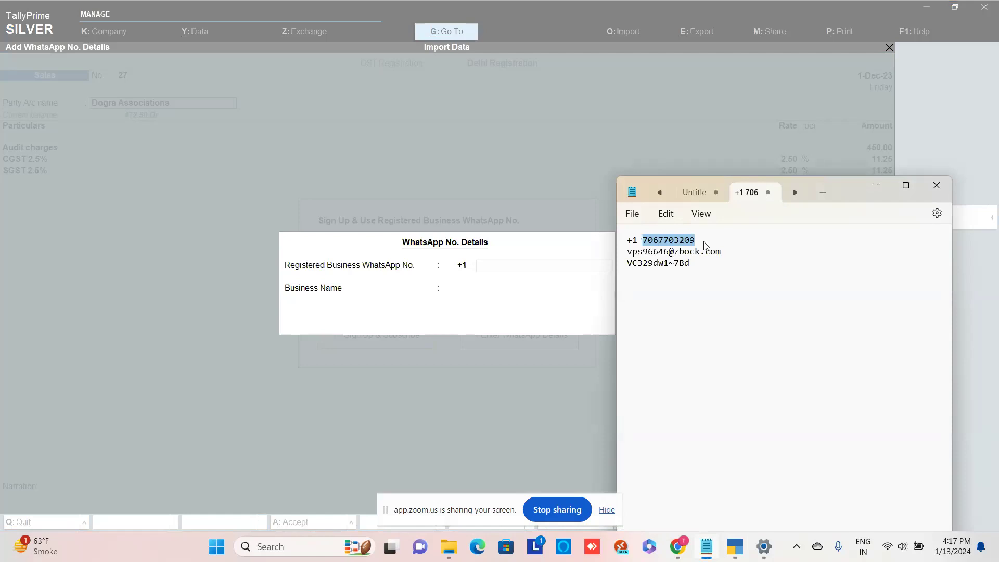
key("ctrl+c")
left_click(537, 330)
key("ctrl+v")
key("Return")
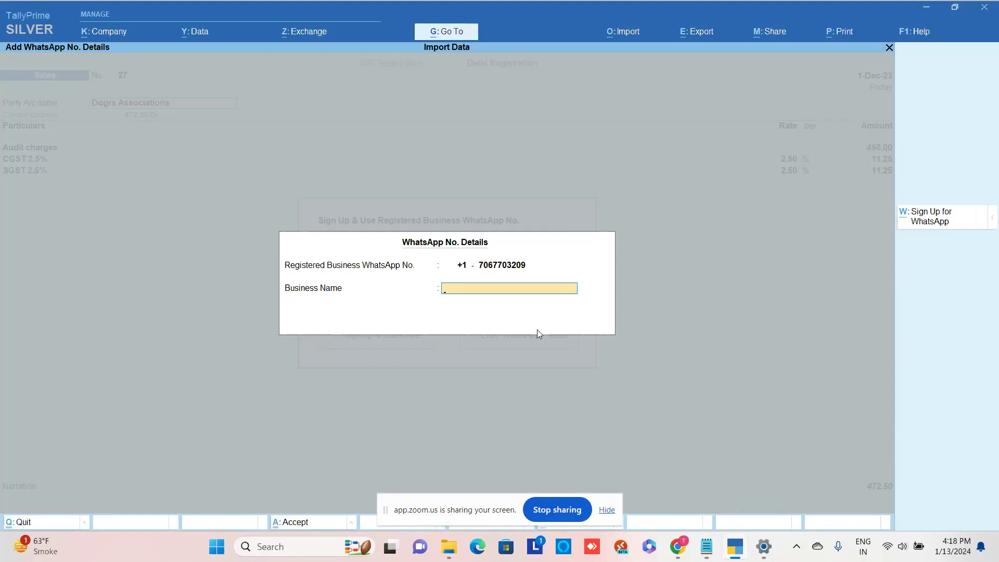
- Enter 'YXZ & Co.' as the business name and accept the WhatsApp details
type("YXZ")
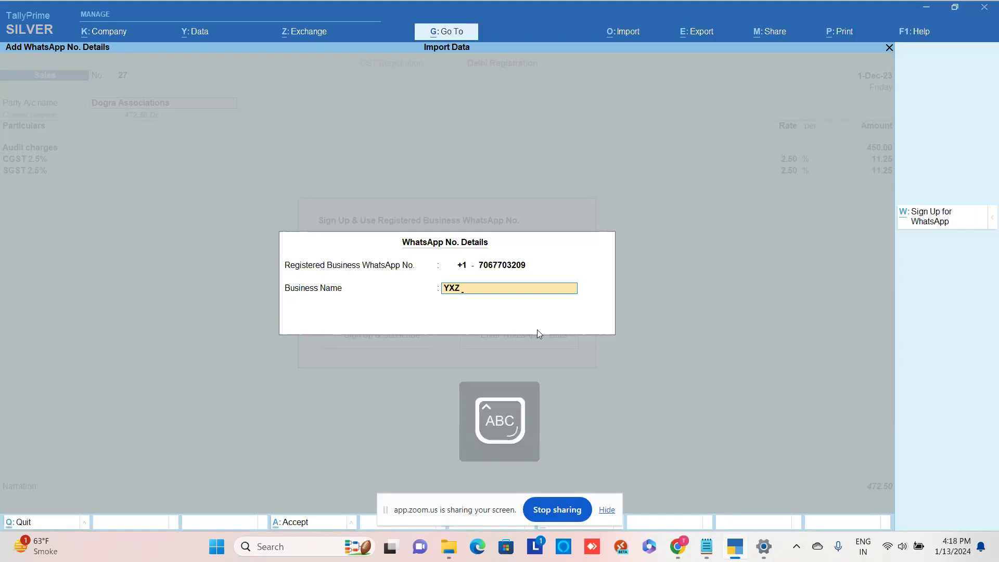
key("Caps_Lock")
type("&")
key("Caps_Lock")
type("C")
key("Caps_Lock")
type("o.")
key("Return")
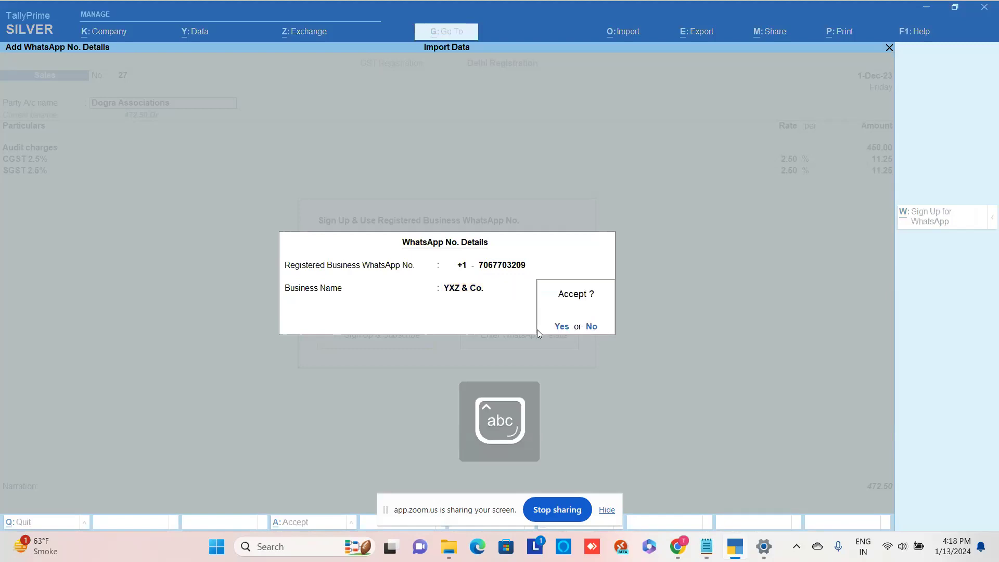
key("Return")
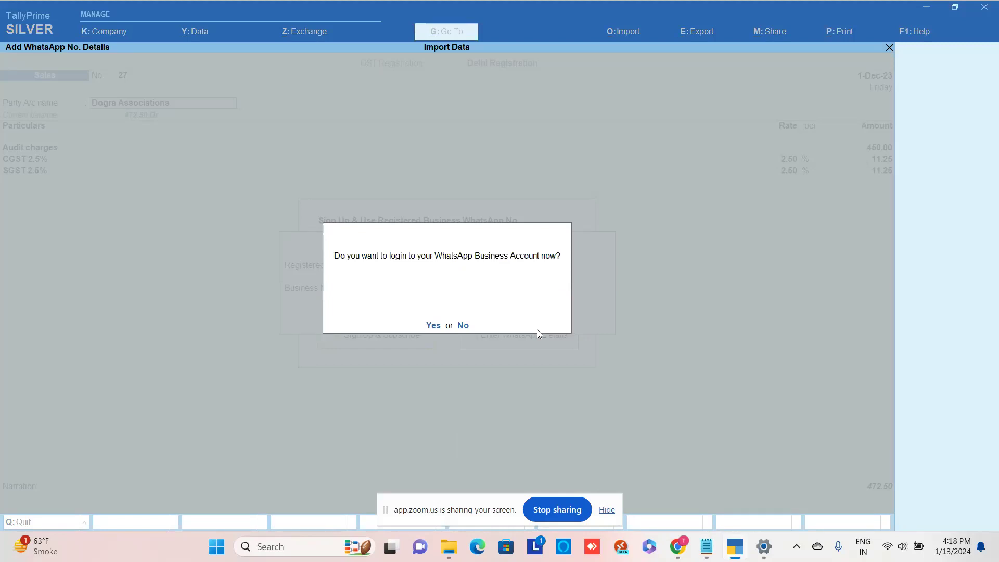
- Show the Interakt sign-in page in Chrome, then go back to TallyPrime
left_click(677, 546)
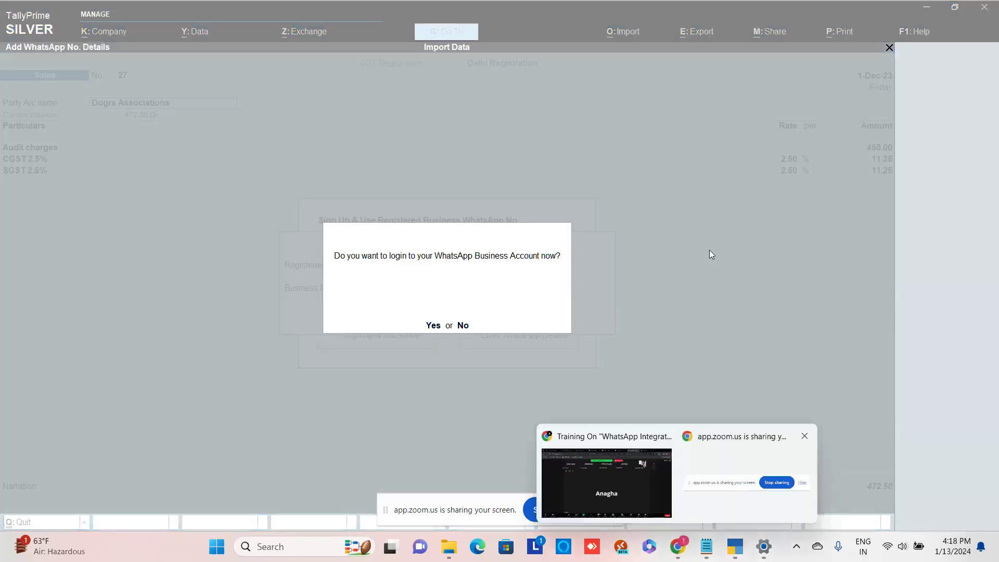
left_click(635, 470)
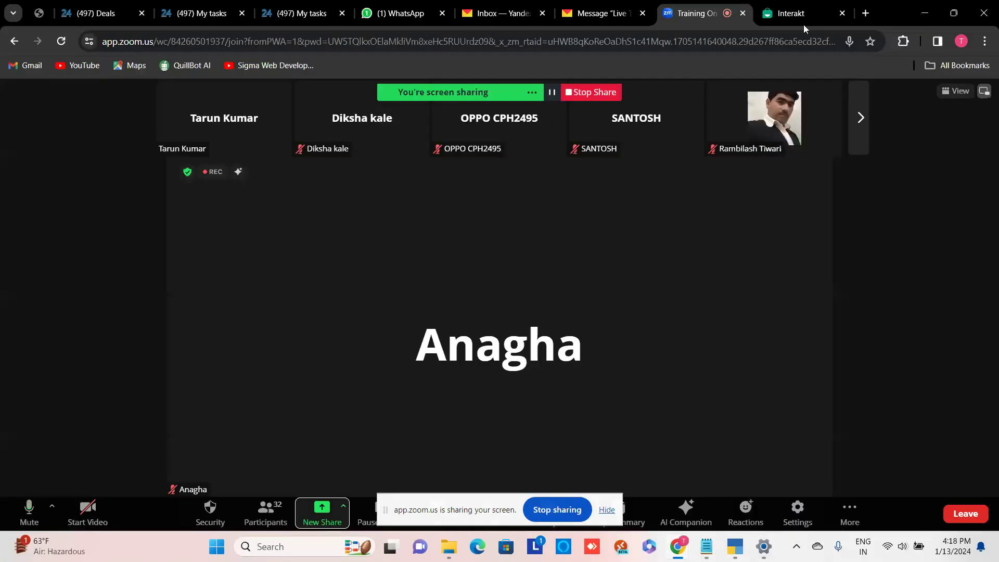
left_click(804, 24)
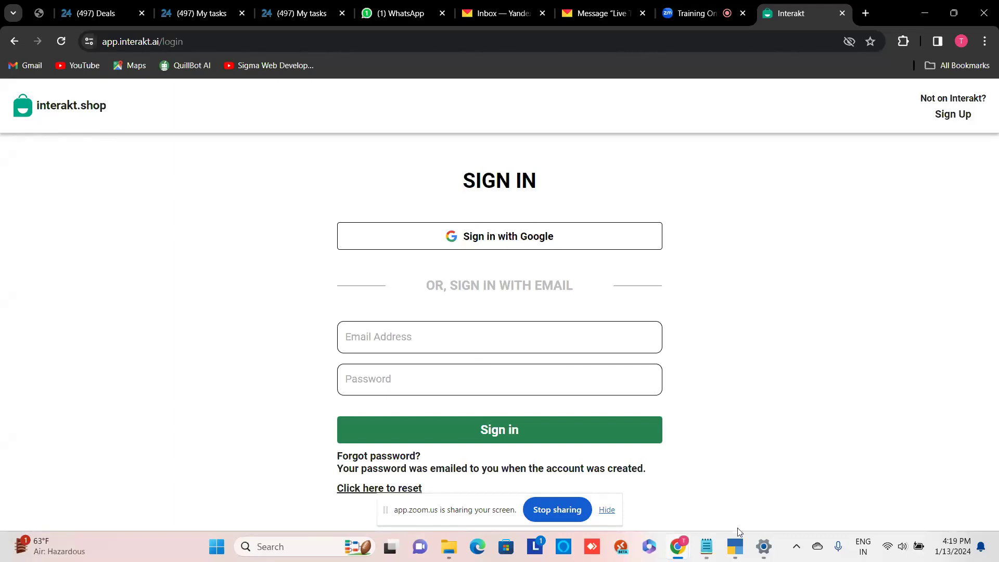
left_click(736, 545)
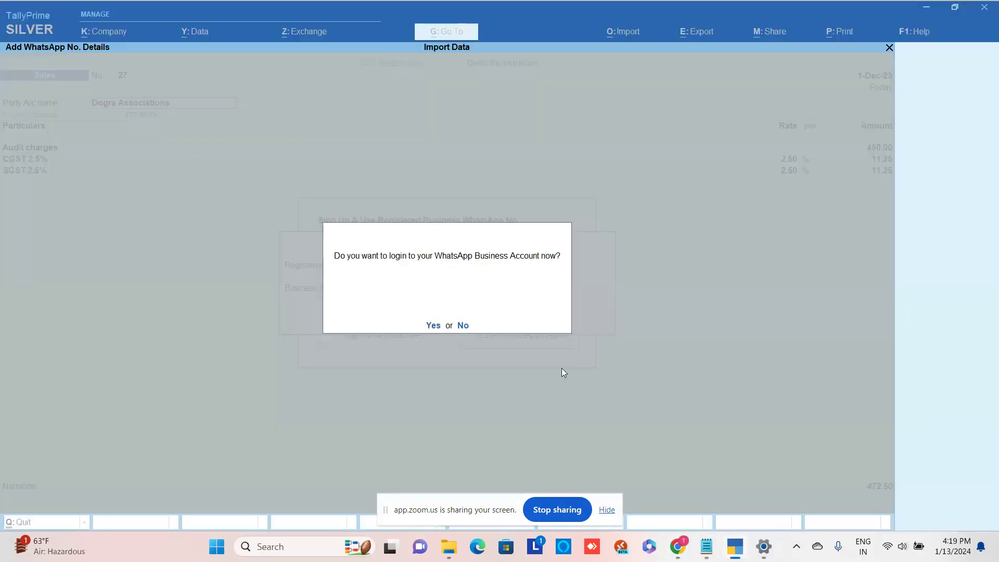
- Agree to log in now and paste the account e-mail from the notes as Username
key("y")
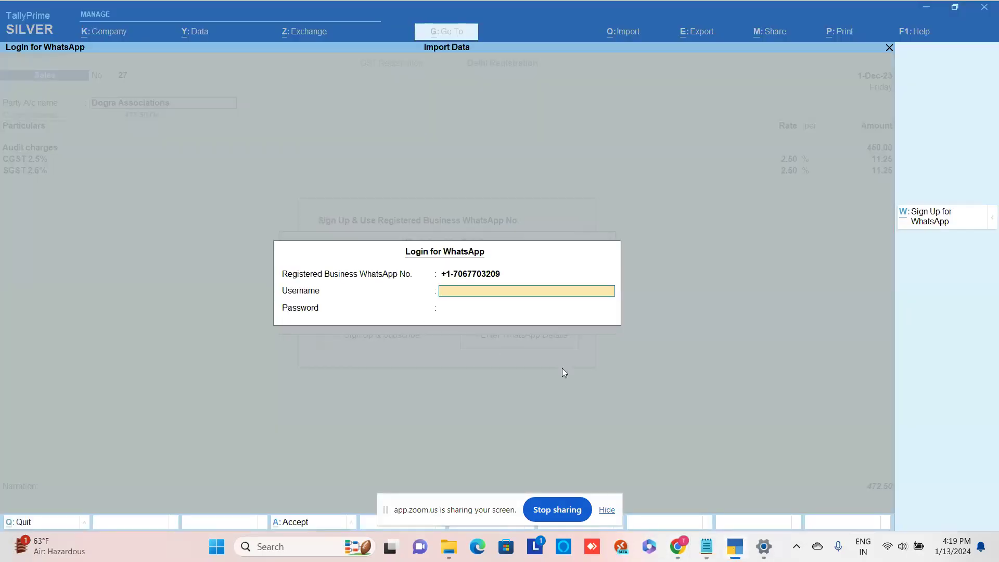
left_click(707, 546)
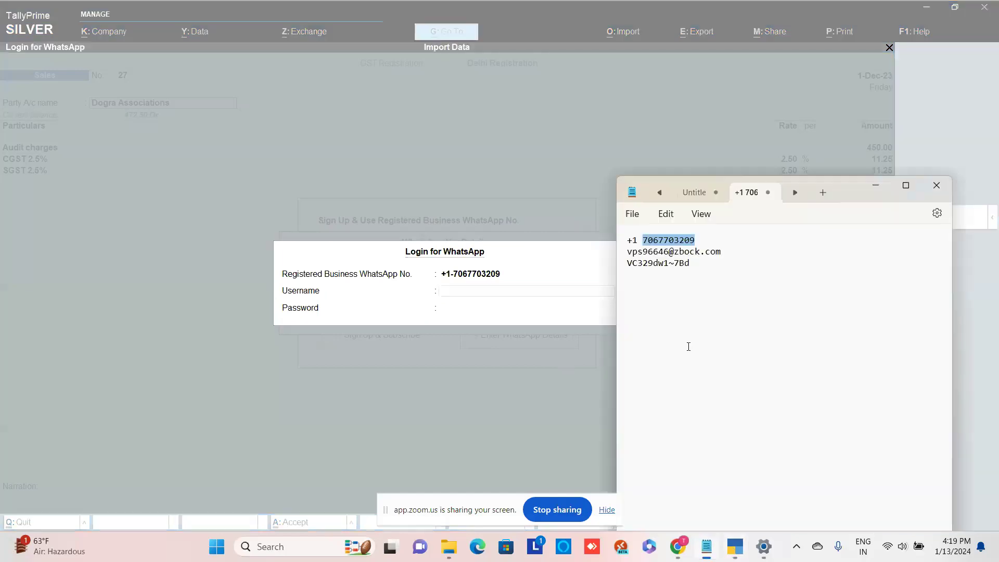
left_click(728, 251)
key("shift+Home")
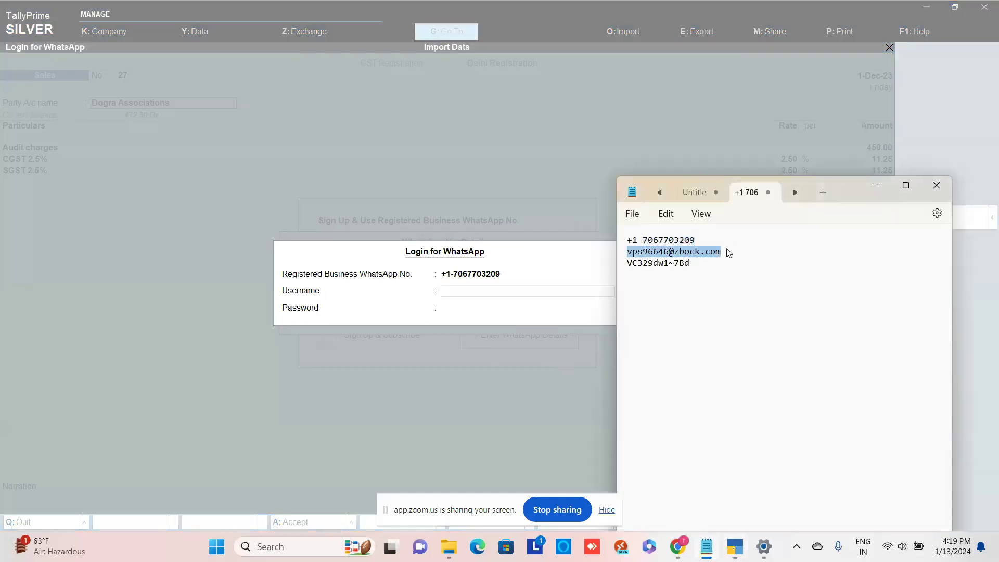
key("ctrl+c")
left_click(502, 315)
key("ctrl+alt+v")
key("Return")
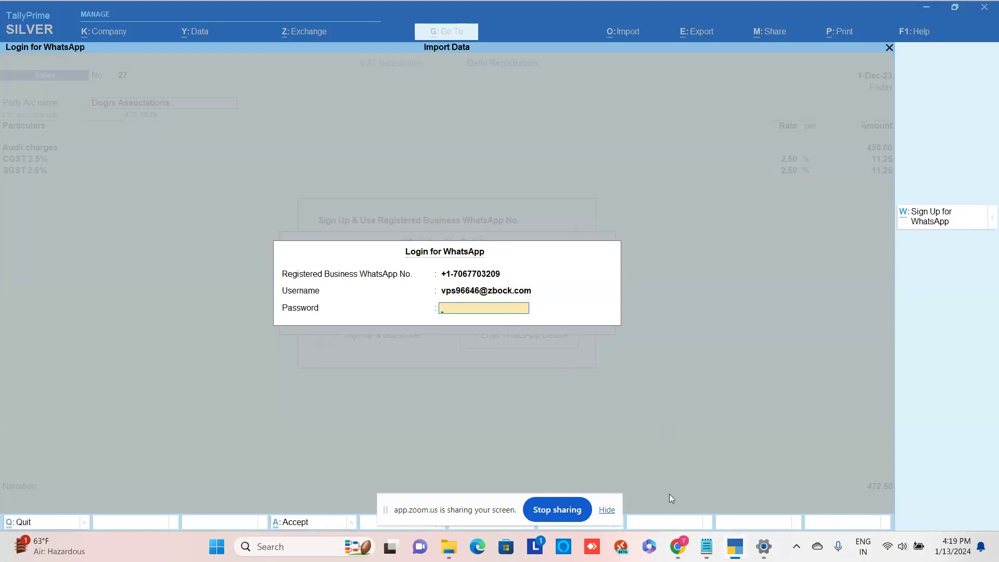
- Paste the account password from the notes and submit the WhatsApp login
left_click(708, 546)
left_click(699, 263)
key("ctrl+Home")
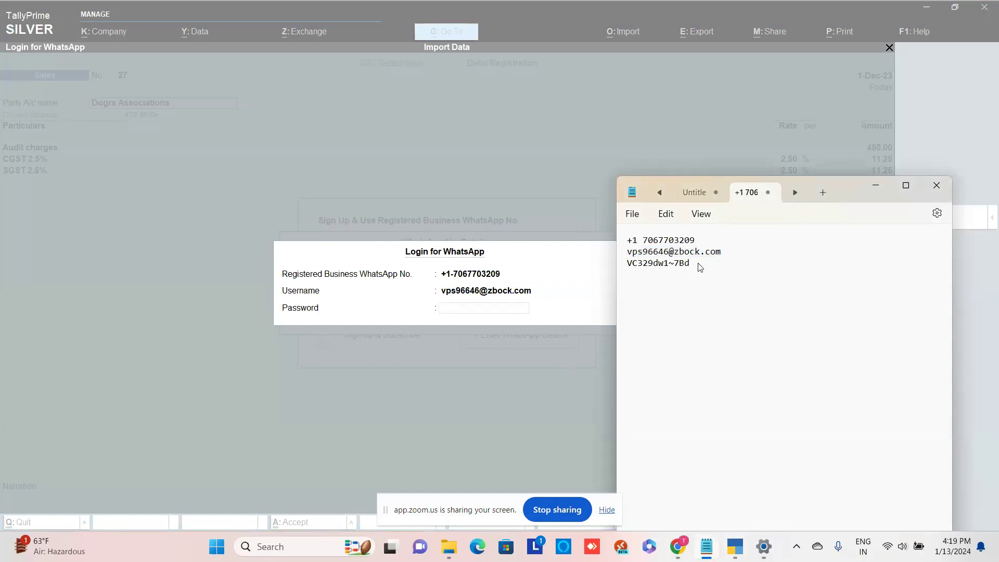
key("shift+End")
left_click(517, 310)
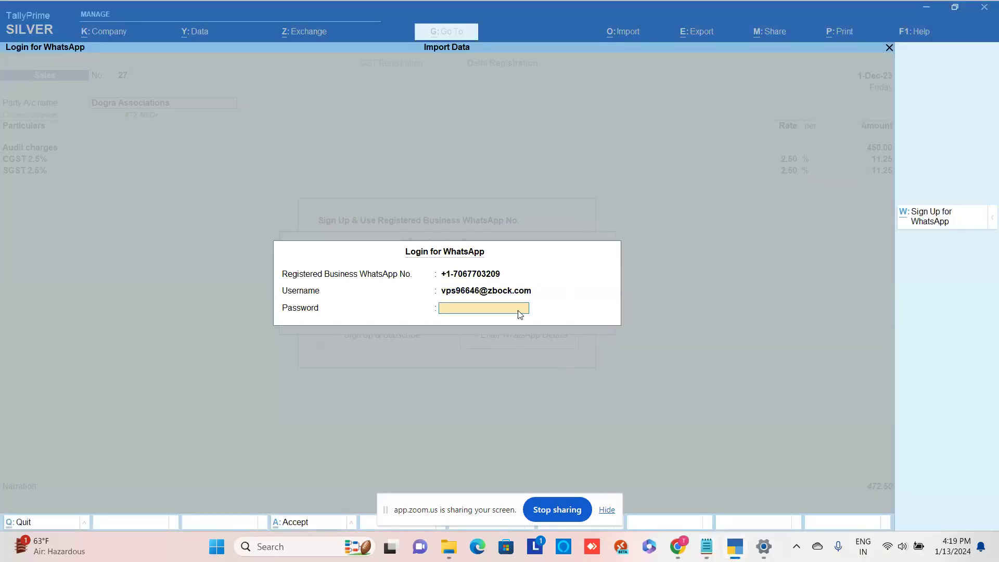
key("ctrl+alt+v")
key("Escape")
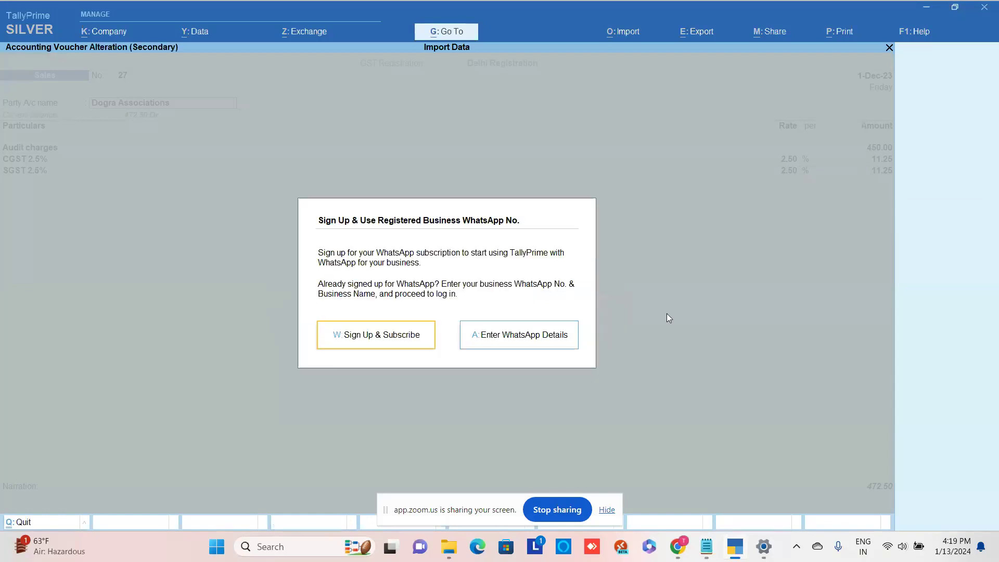
- Dismiss the sign-up prompt and open the Dogra Associations ledger with Ctrl+Enter
key("Escape")
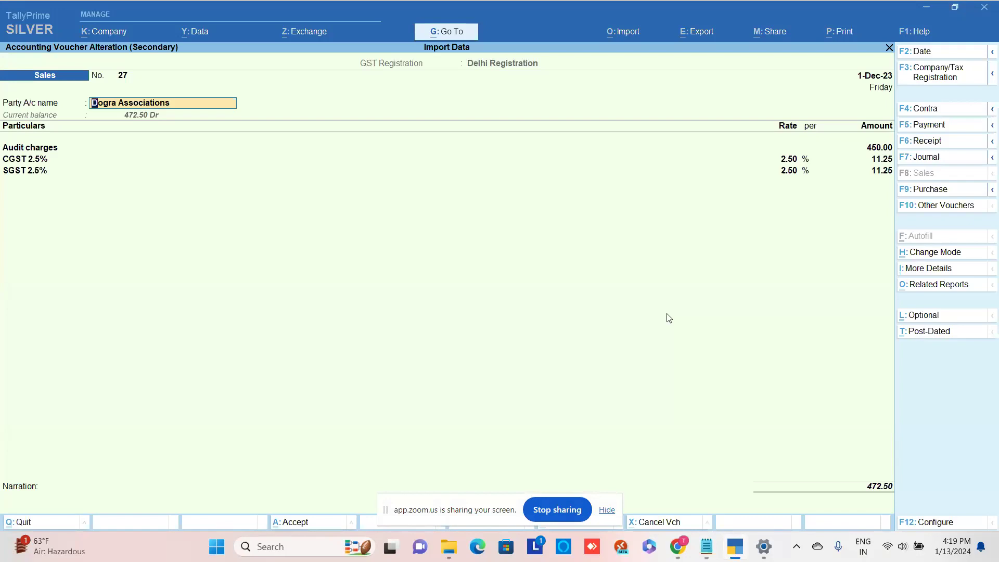
key("ctrl")
key("ctrl+Return")
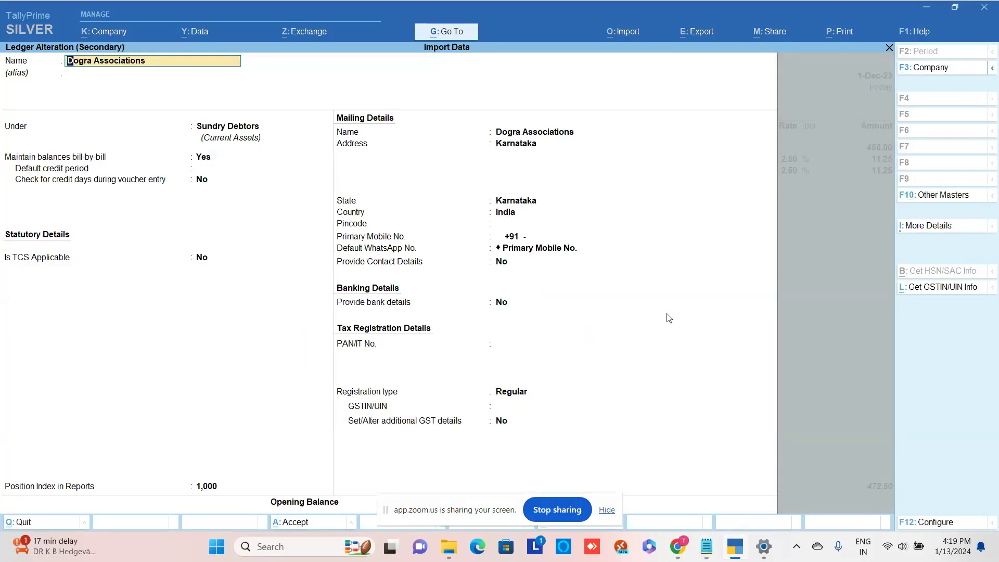
- Enter the party's primary mobile number in the Dogra Associations ledger
key("Return")
key("Return")
key("Return")
key("Return")
key("Return")
key("Return")
key("Return")
key("Return")
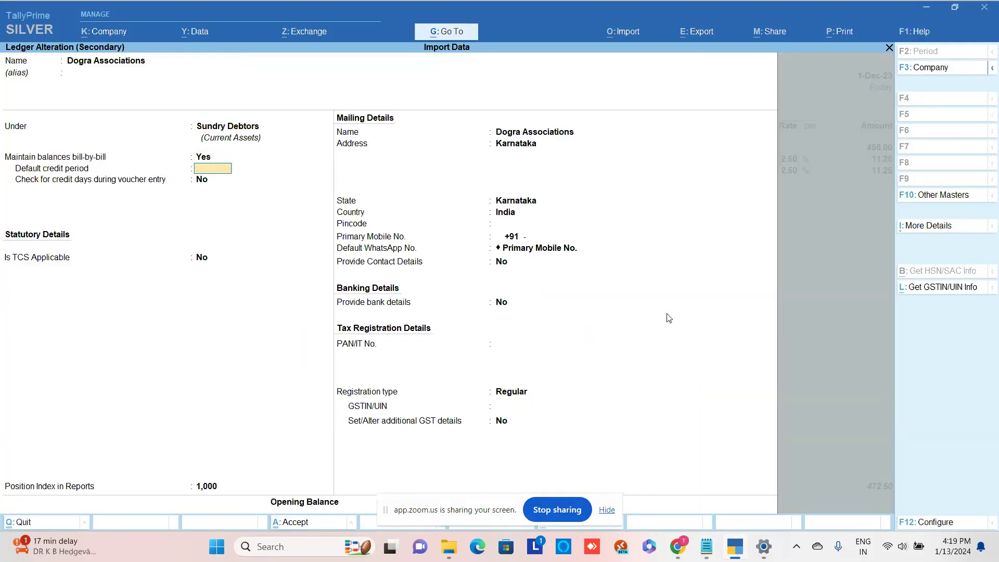
key("Return")
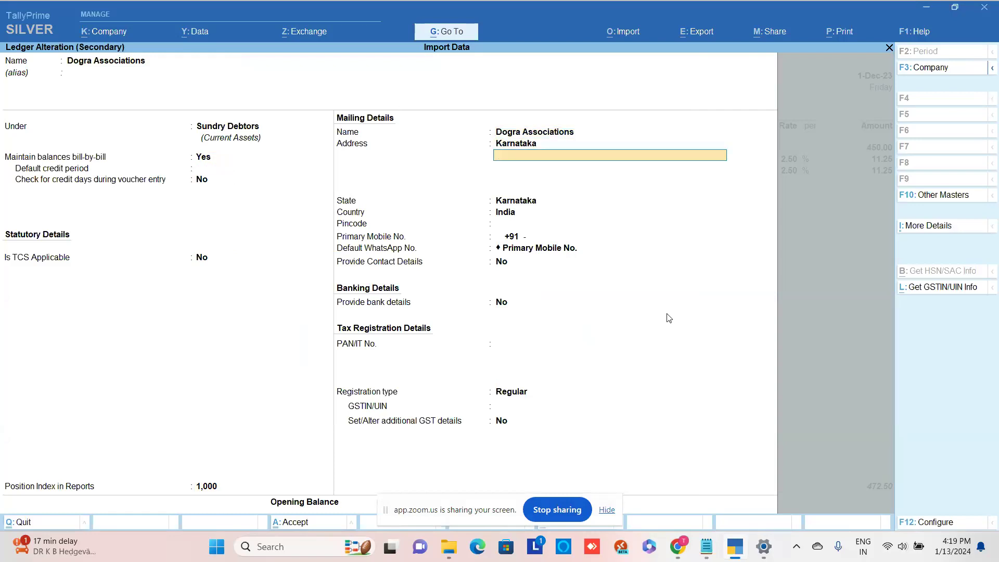
key("Return")
key("Return")
key("Return")
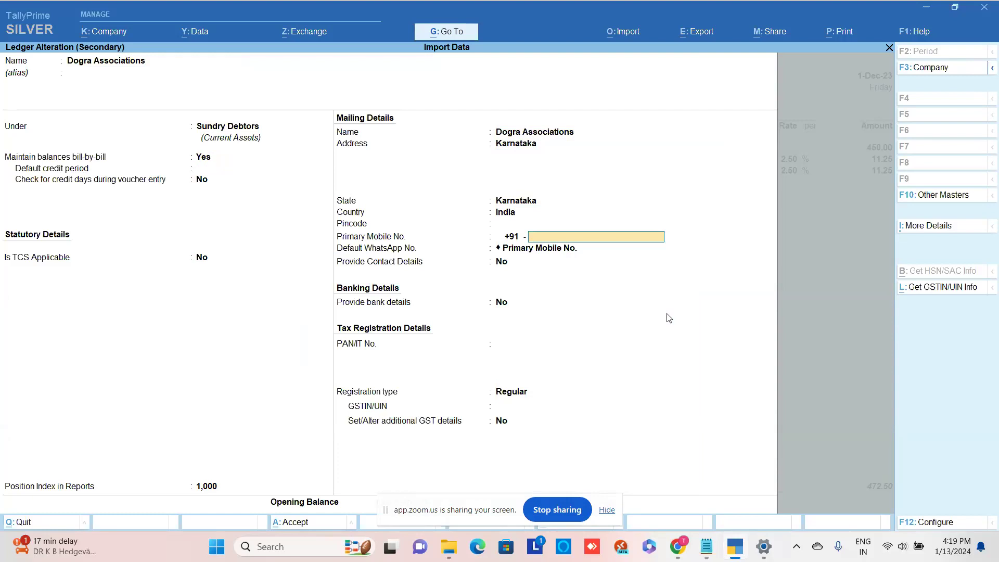
key("Return")
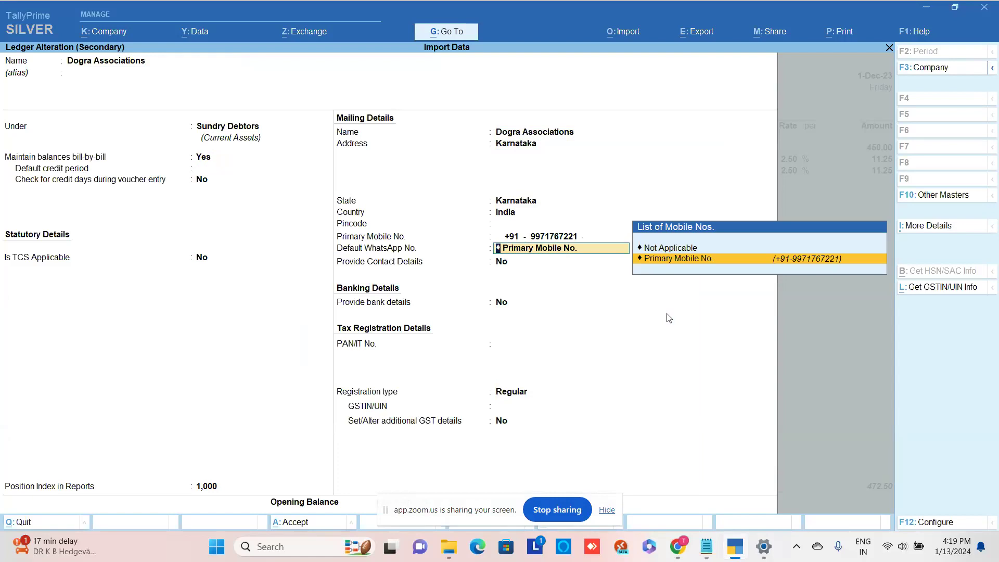
- Enable Set Default WhatsApp No. via F12, choose Primary Mobile No., and save the ledger
key("F12")
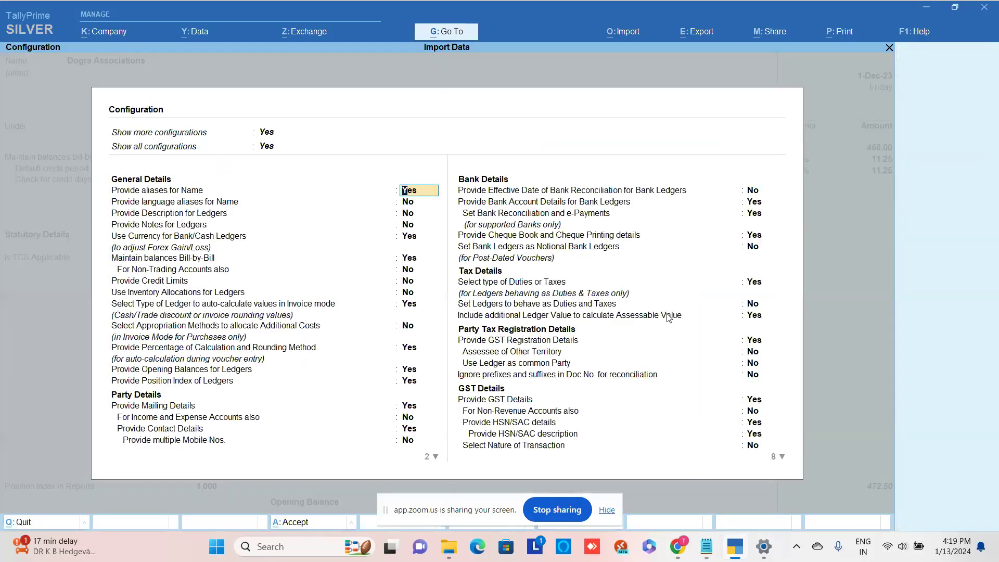
key("Down")
key("Down")
key("Down")
key("Down")
key("Down")
key("Down")
key("Down")
key("Down")
key("Down")
key("Down")
key("Down")
key("Down")
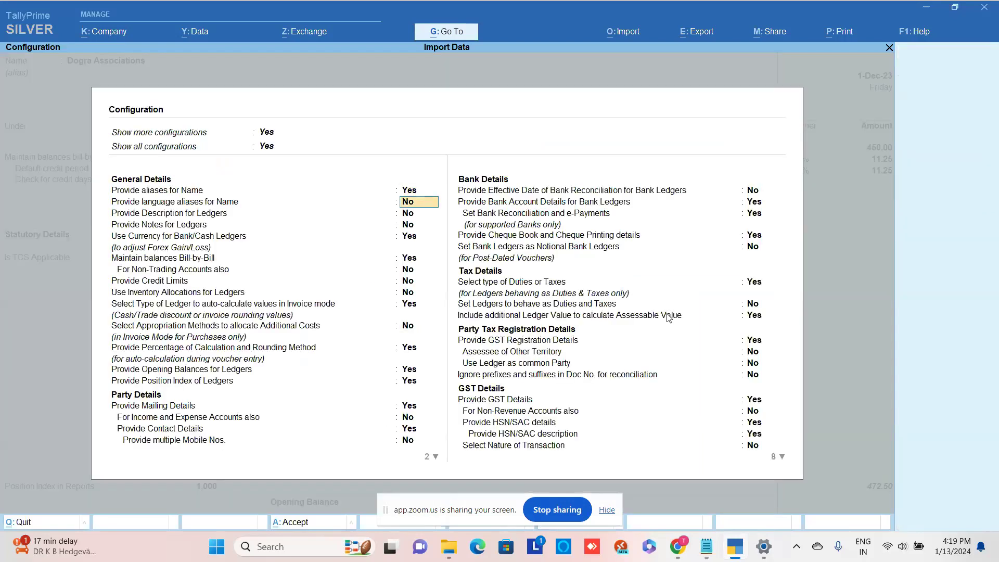
key("Down")
key("Down")
key("Down")
key("Down")
key("Down")
key("Down")
key("Down")
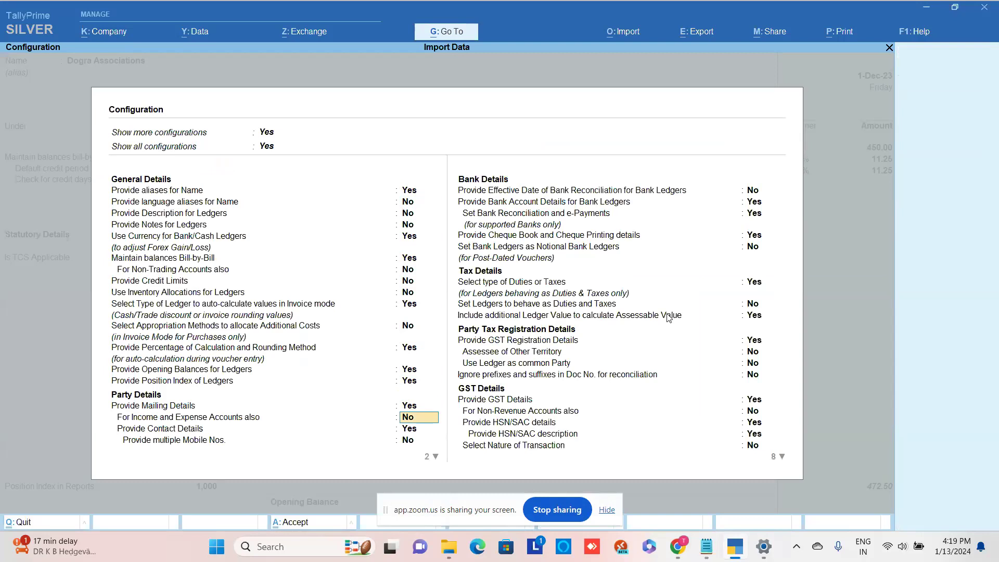
key("Up")
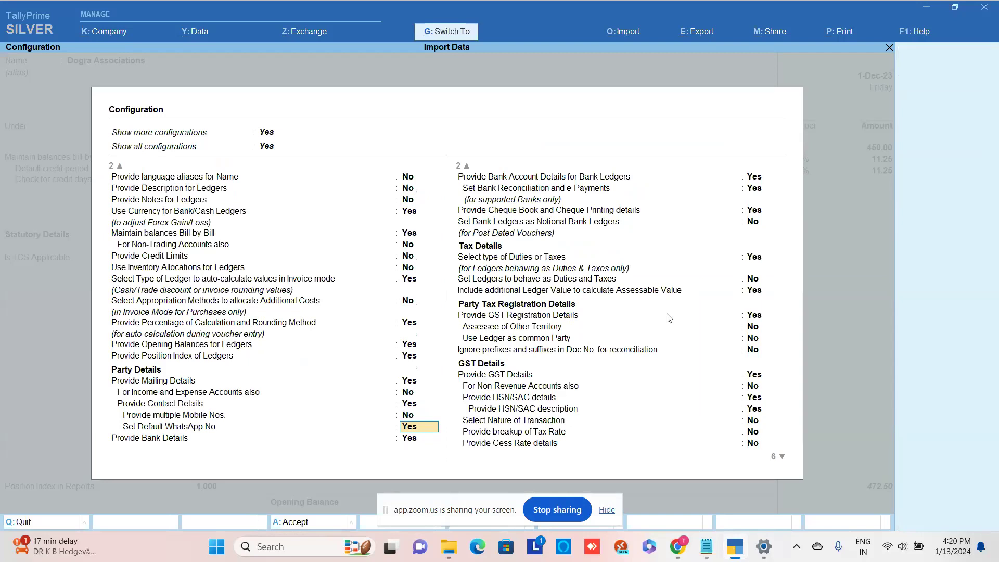
key("ctrl+a")
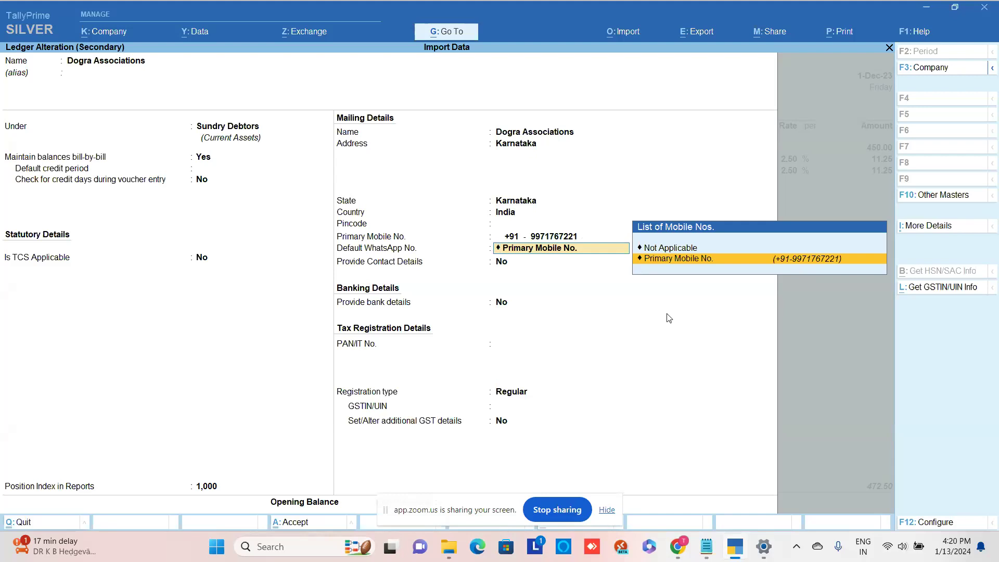
key("Return")
key("ctrl")
key("ctrl+a")
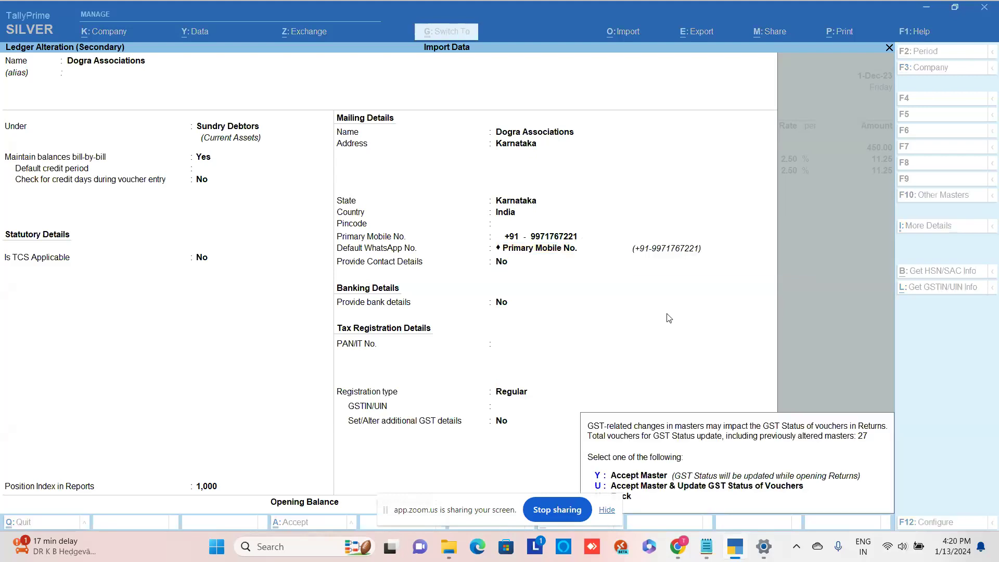
key("y")
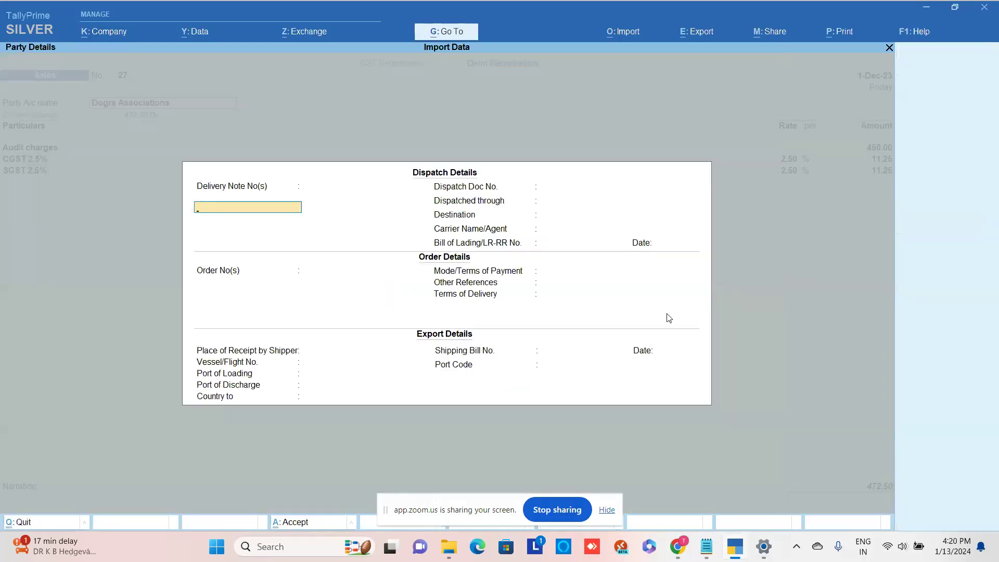
key("ctrl+a")
key("ctrl+a")
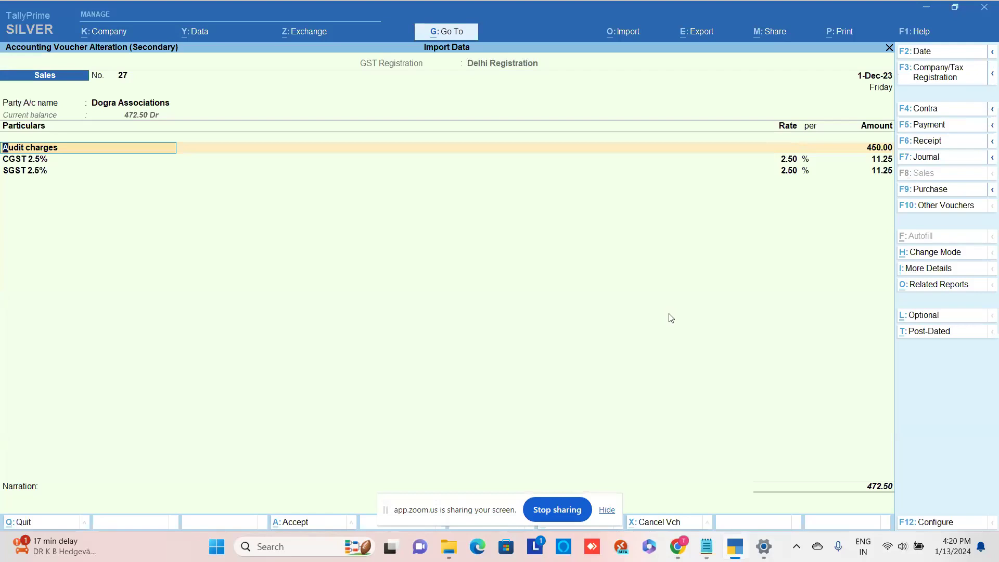
- Open the business WhatsApp number setup, accept the registered number, then decline login and back out
key("ctrl")
key("ctrl+w")
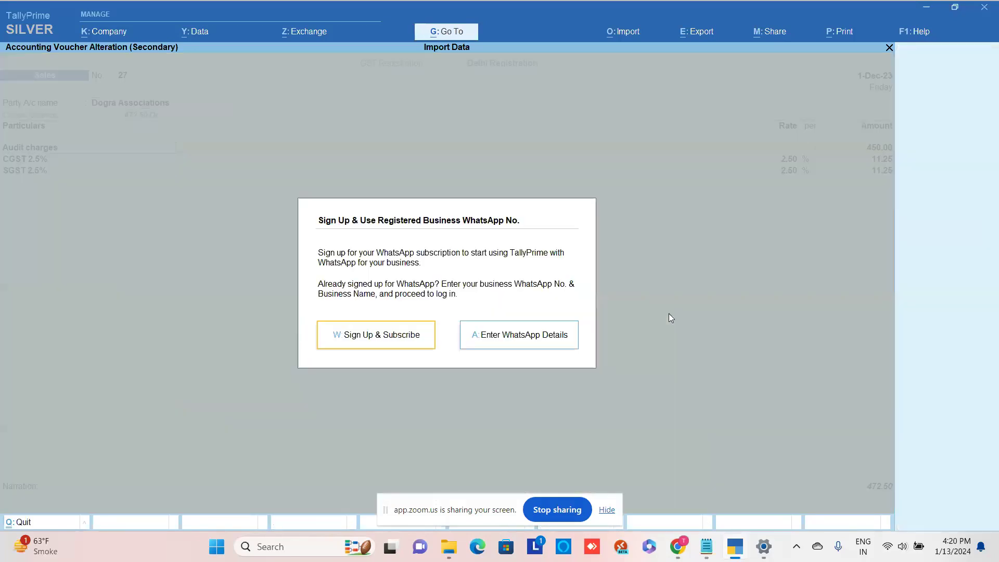
key("a")
key("Return")
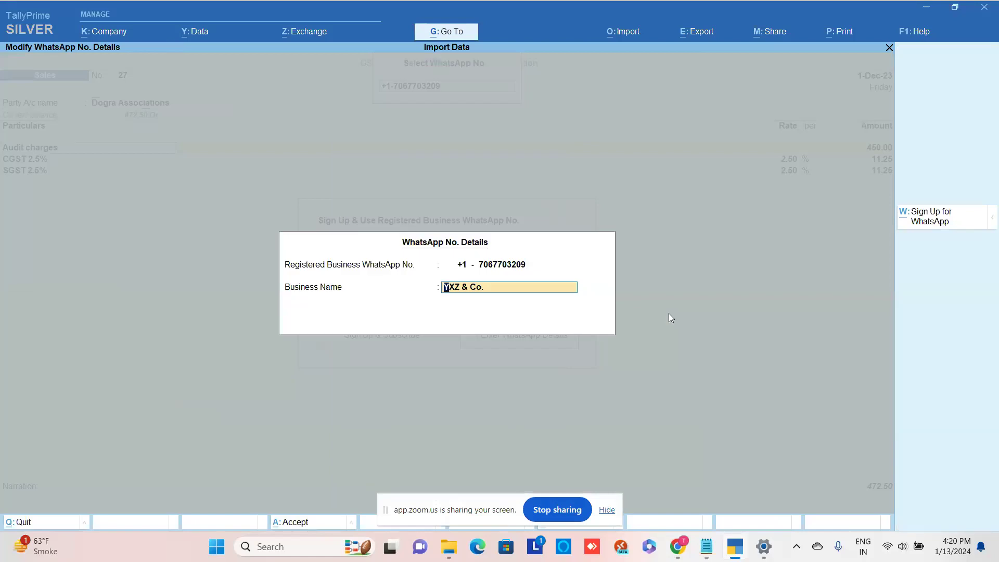
key("ctrl+a")
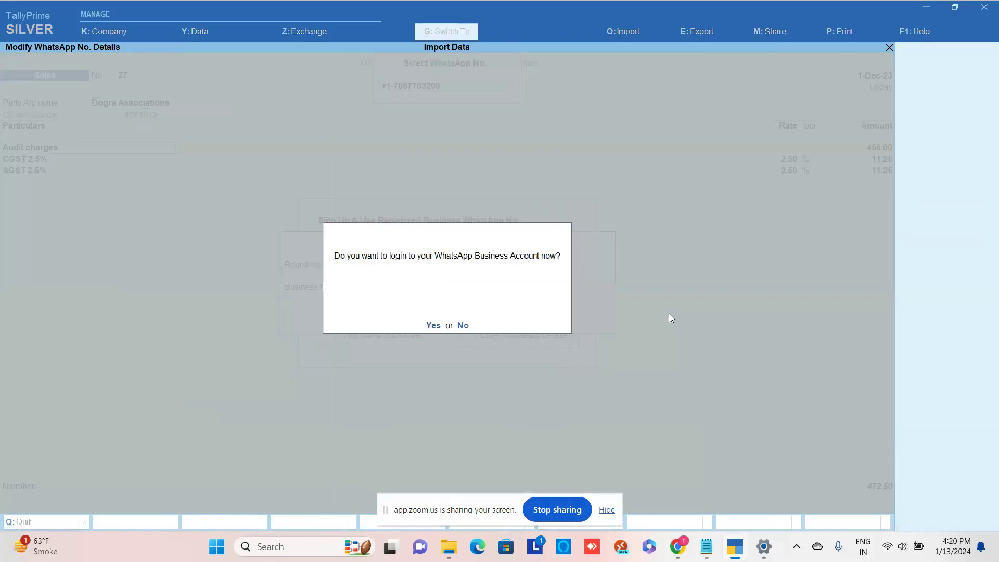
key("n")
key("Escape")
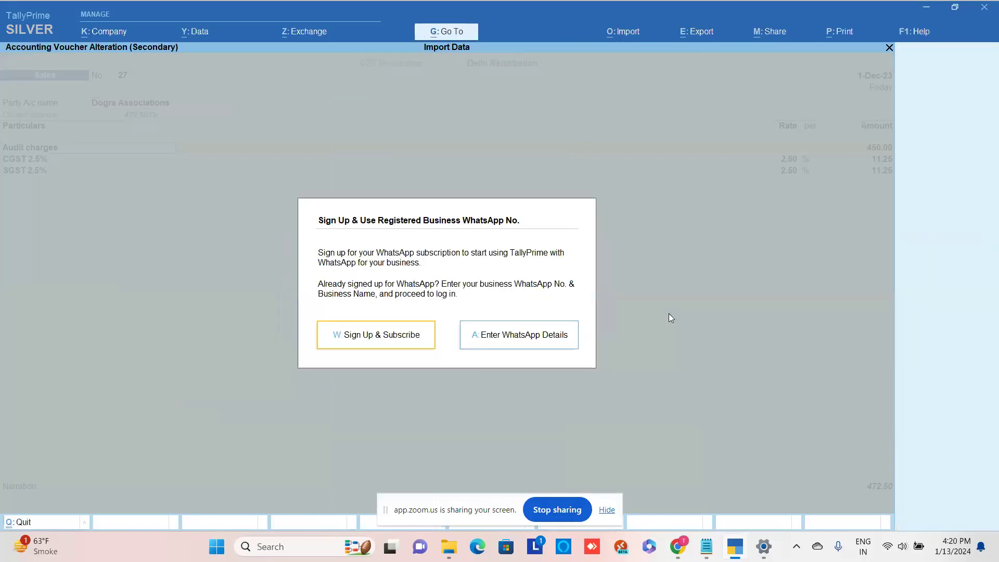
key("Escape")
- Reopen WhatsApp number setup and accept the registered number with business name YXZ & Co
key("ctrl+w")
key("a")
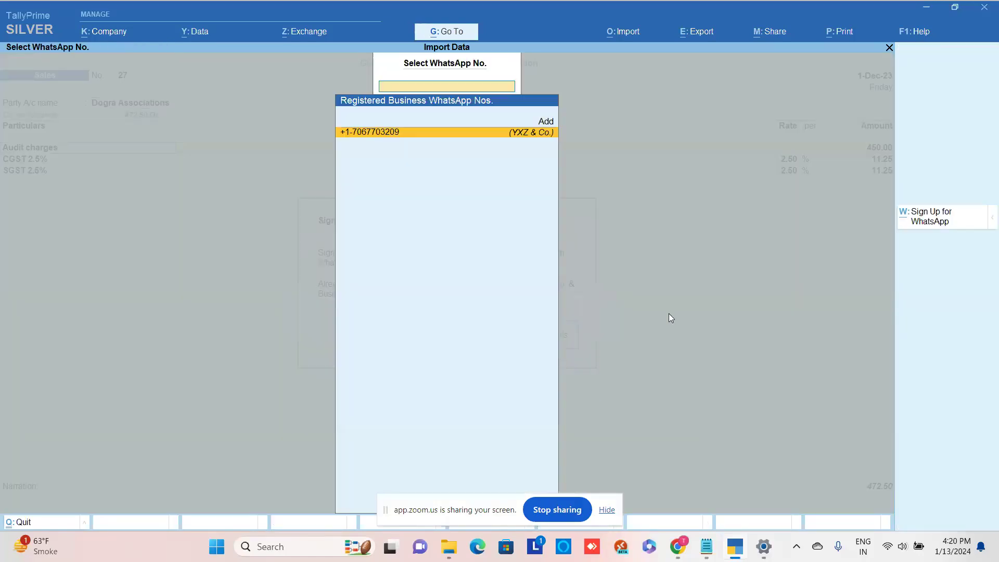
key("Return")
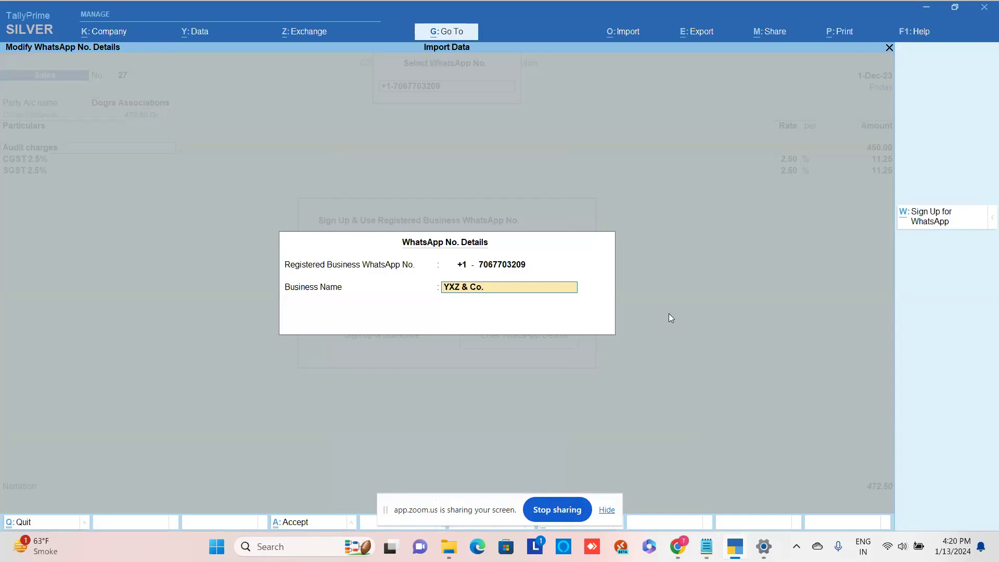
key("Return")
key("Return")
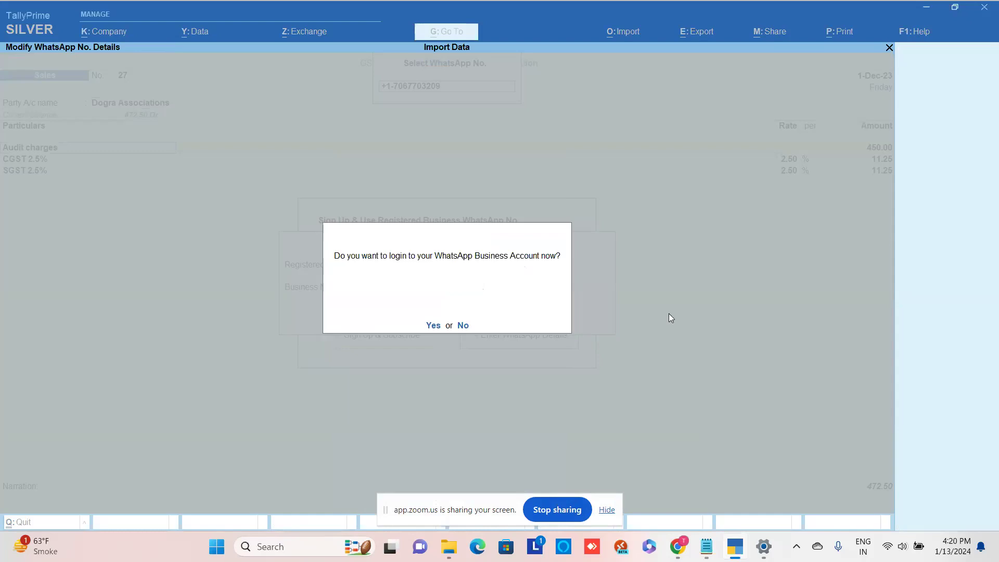
- Answer No to the WhatsApp Business login prompt, returning to the registered numbers list
mouse_move(717, 548)
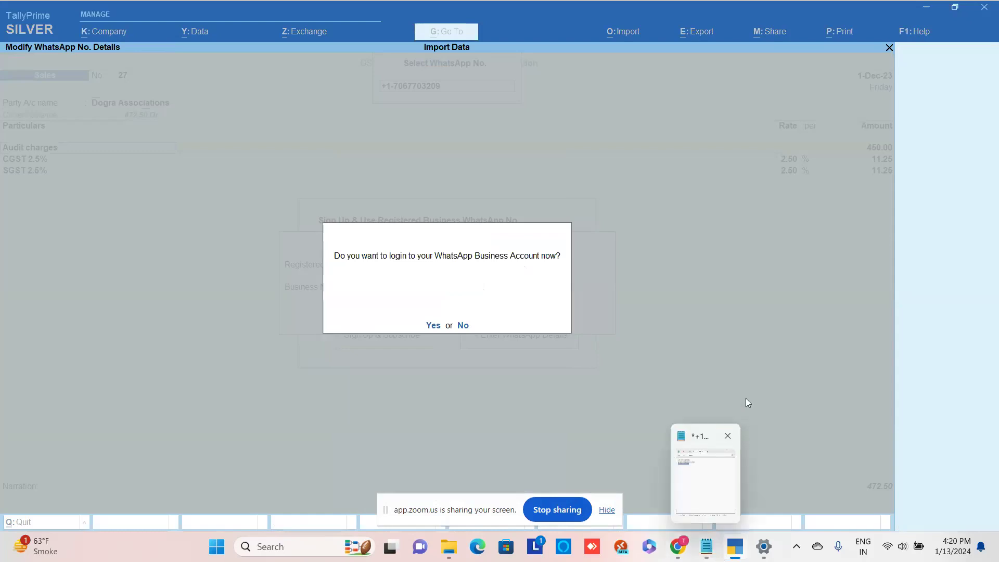
key("n")
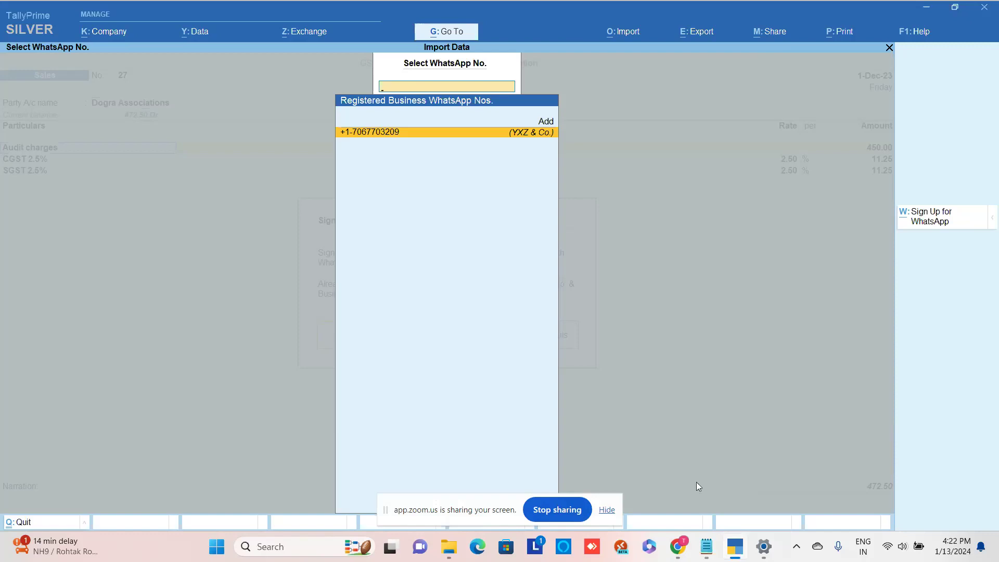
- Switch to Chrome's WhatsApp Web tab and download Sales_41.pdf from the Tally x Interakt Demo chat
left_click(682, 543)
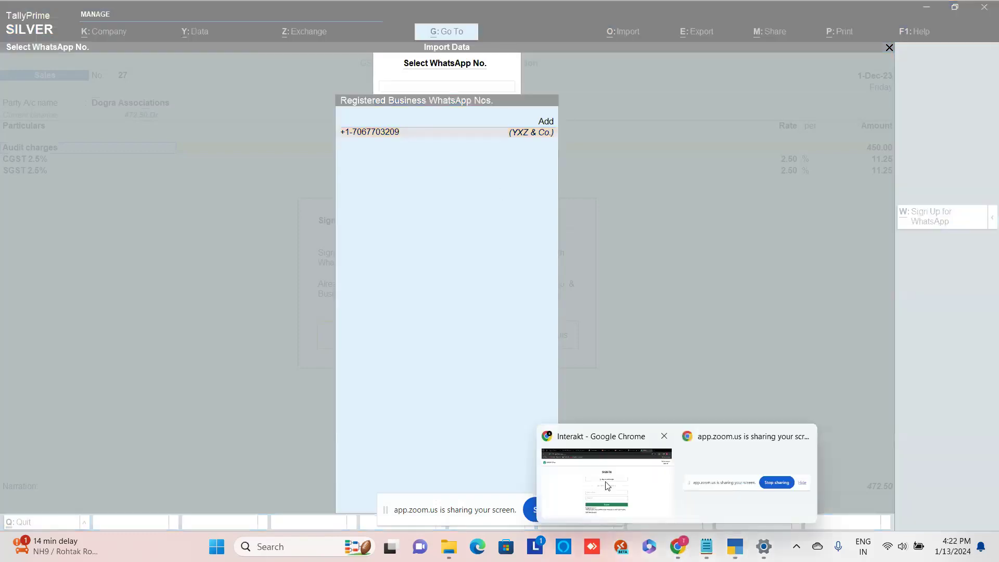
left_click(607, 483)
left_click(382, 12)
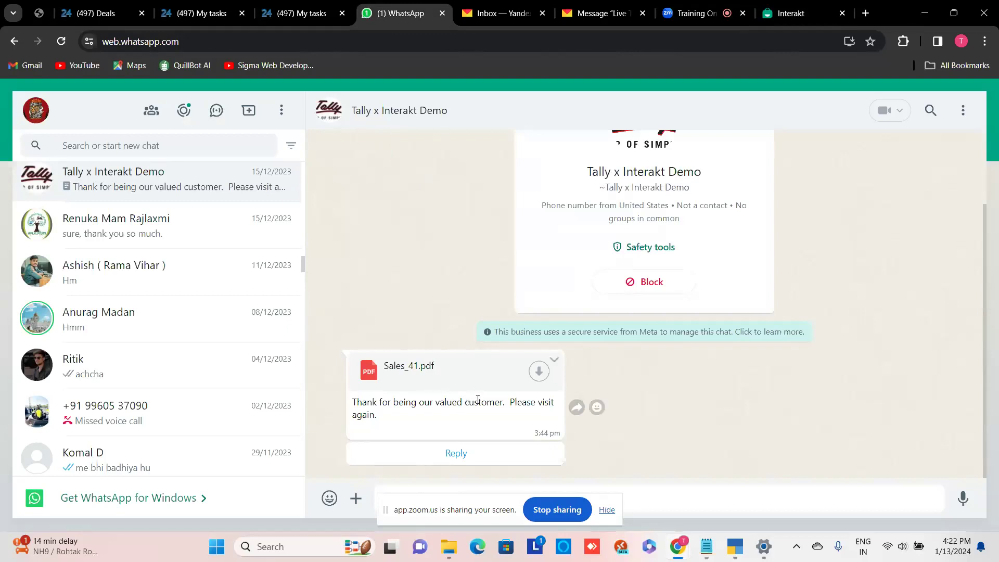
left_click(494, 390)
- Open the invoice message's Forward dialog, cancel it, and bring up Chrome's menu
left_click(577, 409)
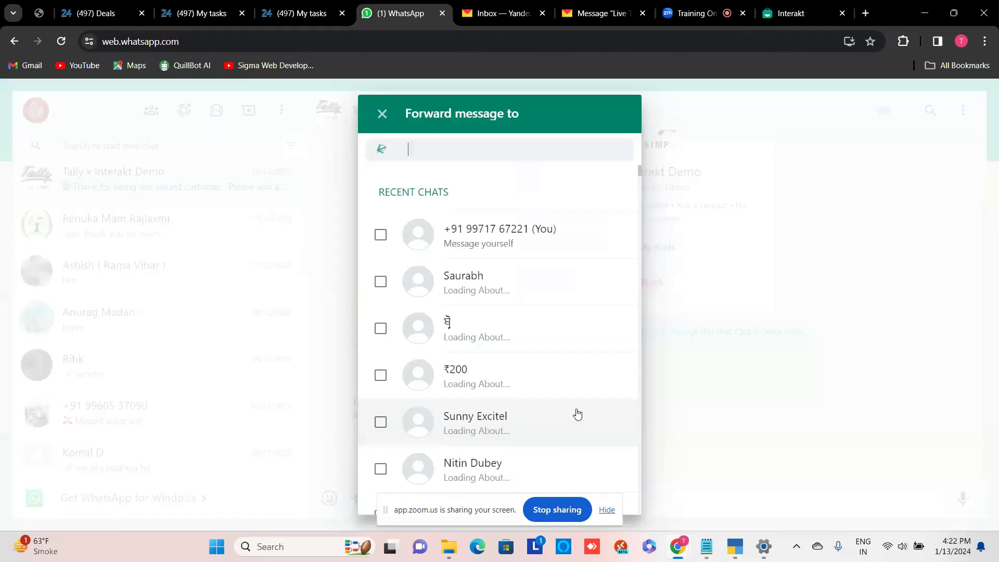
left_click(384, 114)
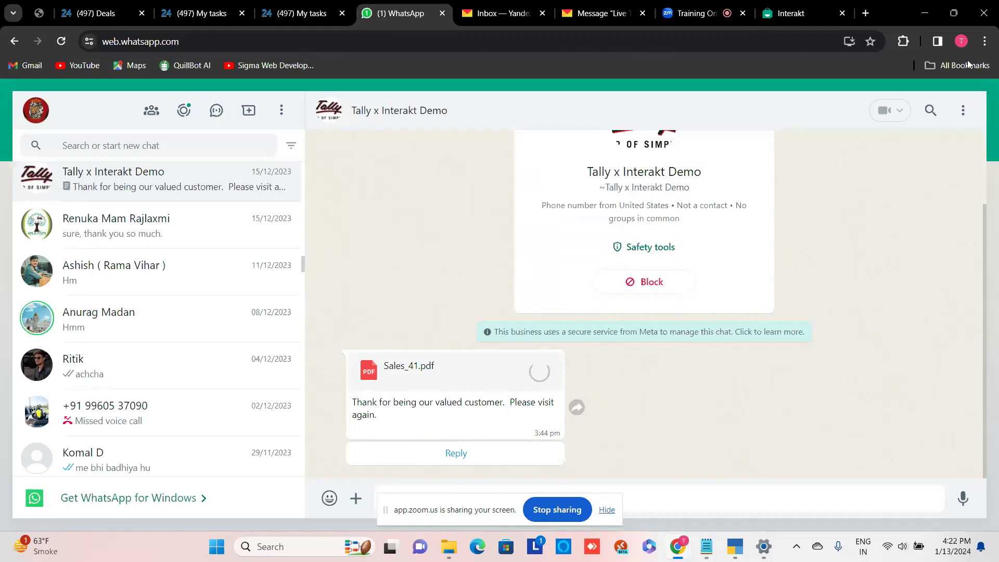
left_click(985, 41)
- Look through Chrome's Downloads list for the invoice PDF, then return to the Tally x Interakt Demo chat
left_click(852, 210)
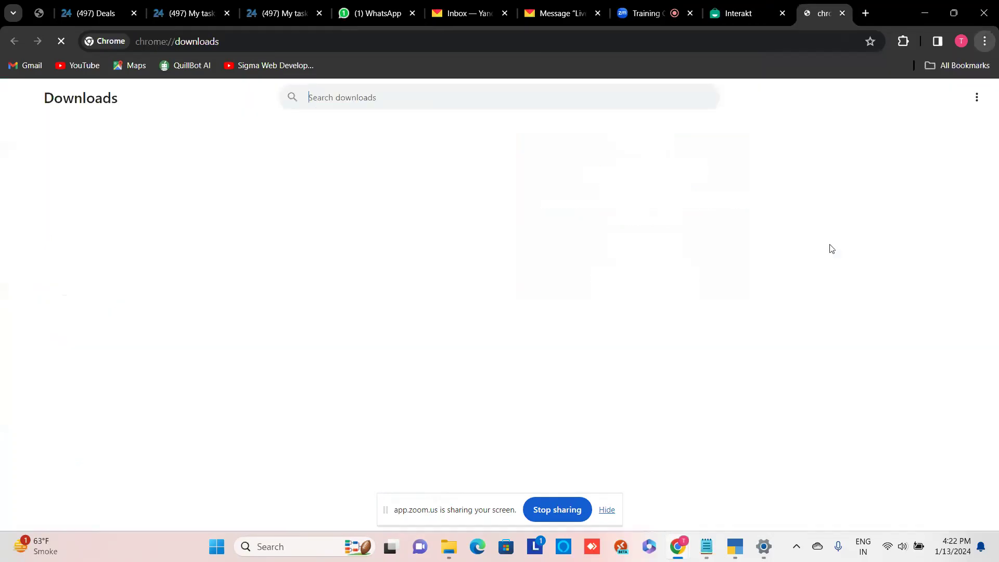
scroll(648, 292, "down", 7)
scroll(648, 293, "down", 5)
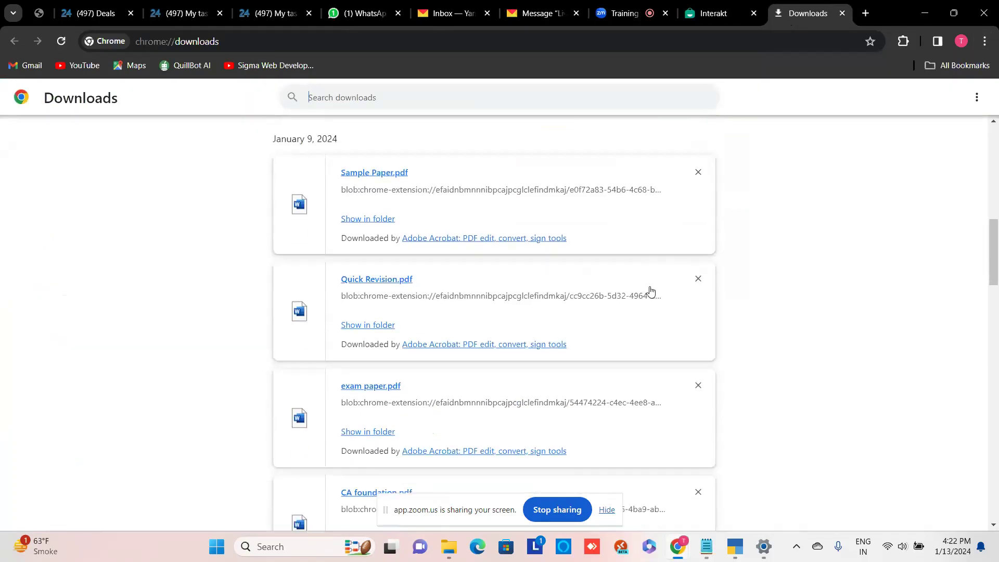
scroll(652, 290, "up", 12)
scroll(653, 291, "down", 14)
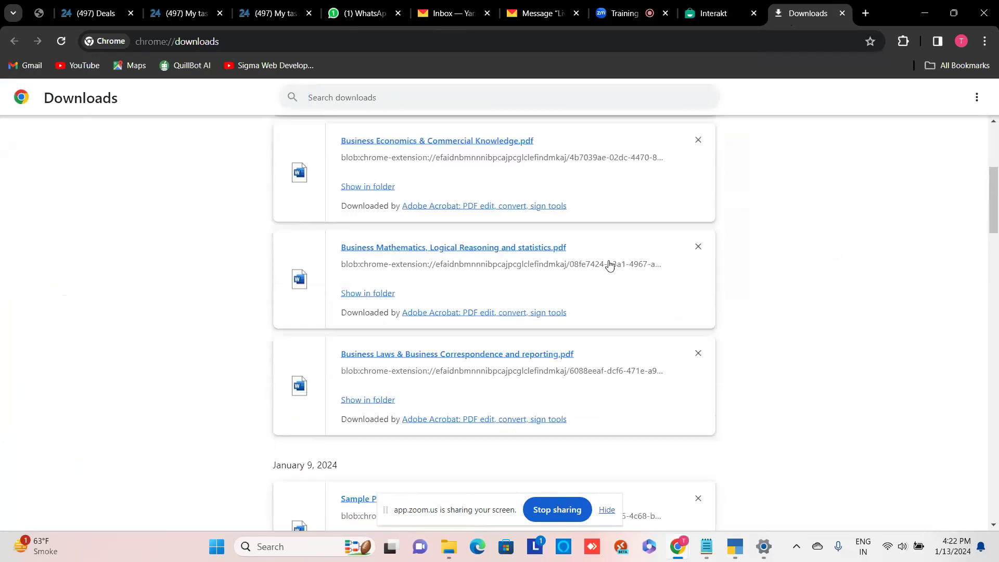
scroll(636, 260, "down", 20)
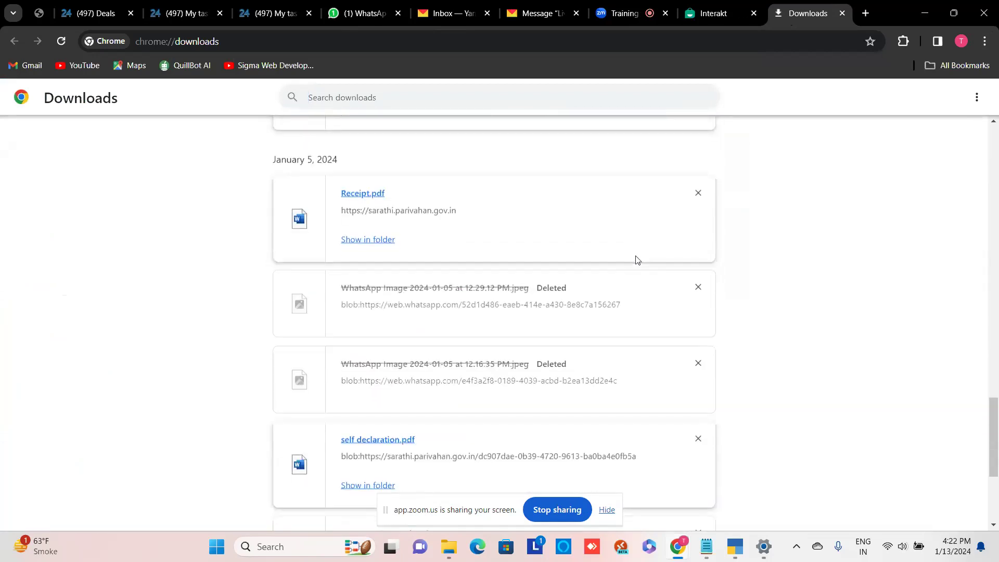
scroll(644, 257, "down", 15)
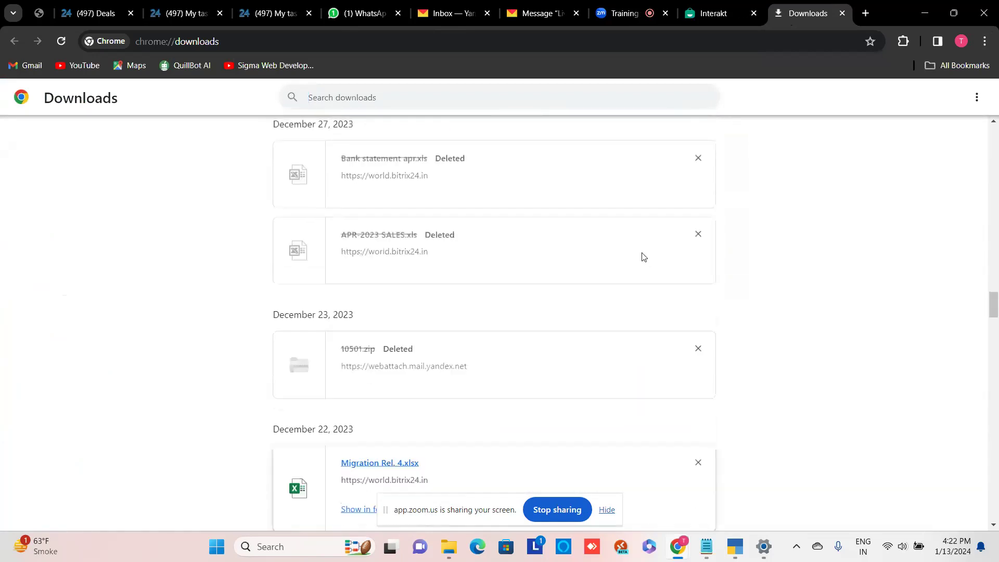
scroll(643, 256, "up", 20)
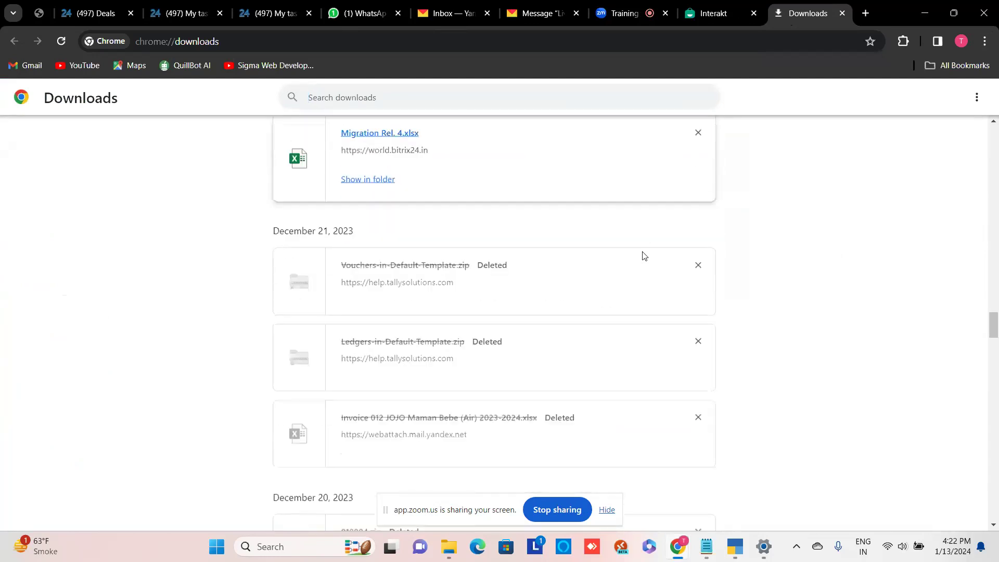
left_click(373, 4)
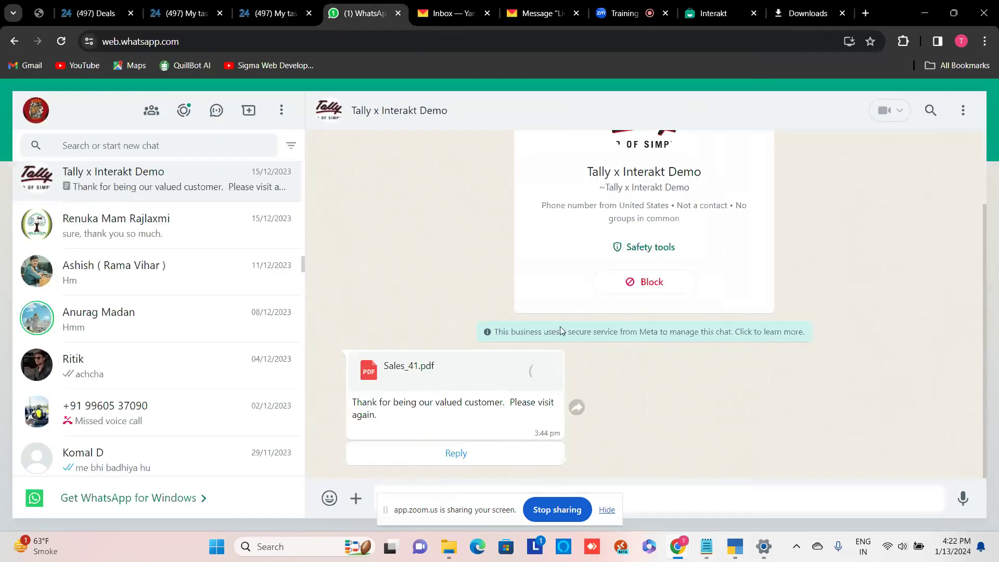
left_click(541, 373)
- Switch to the Interakt tab showing its Google and e-mail sign-in options
left_click(717, 10)
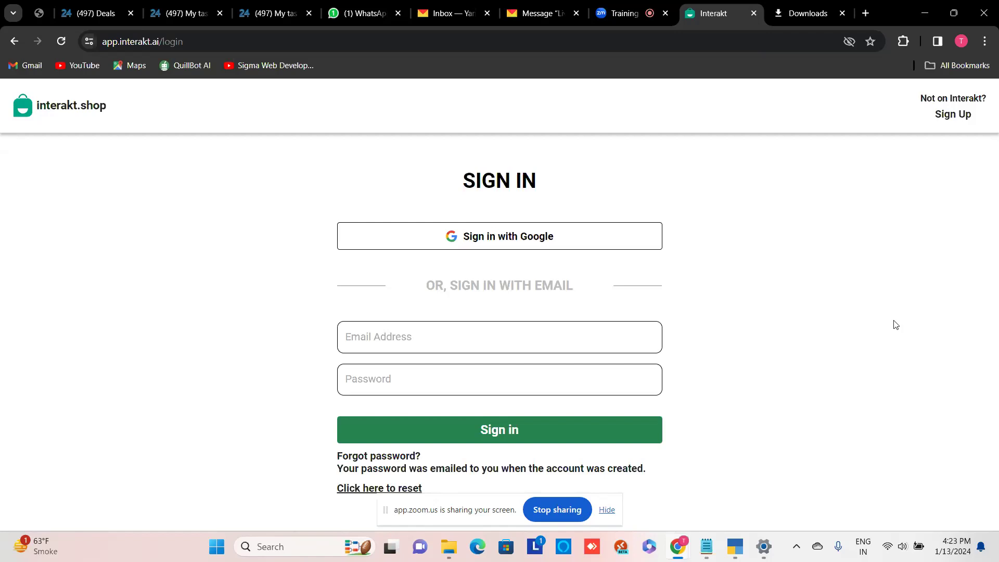
- Back in TallyPrime, close the WhatsApp prompts and quit the Sales voucher without changes
left_click(736, 546)
key("Return")
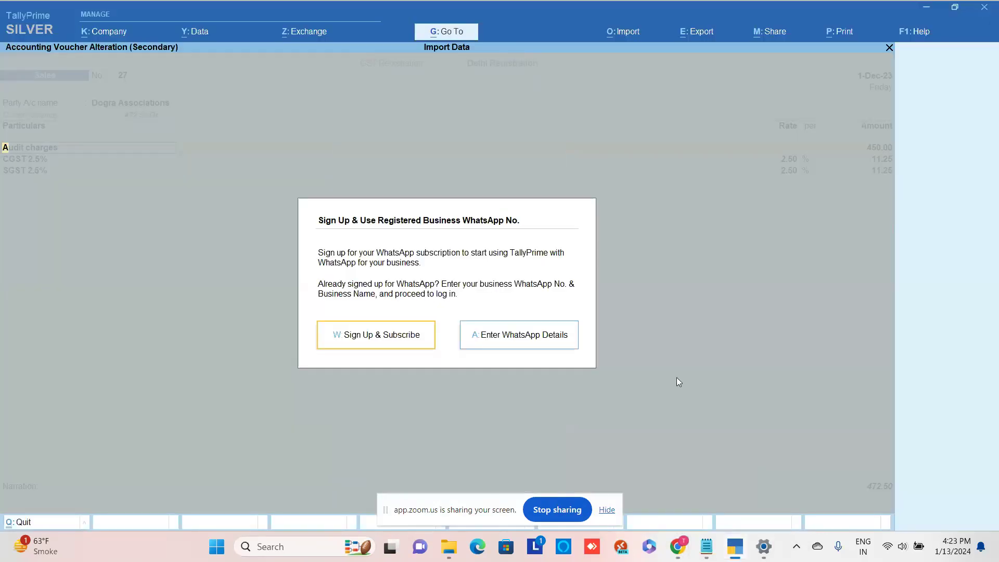
key("Escape")
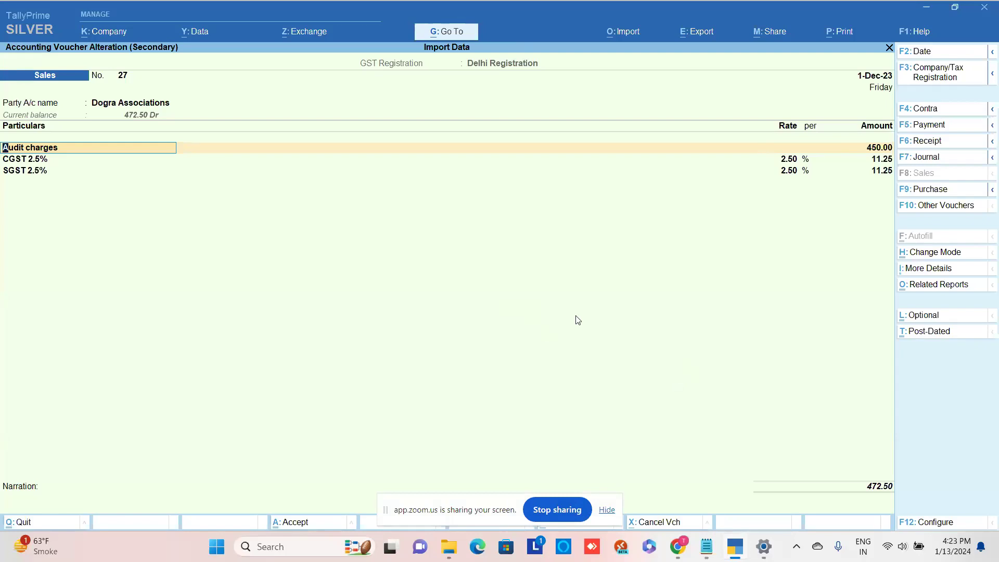
key("BackSpace")
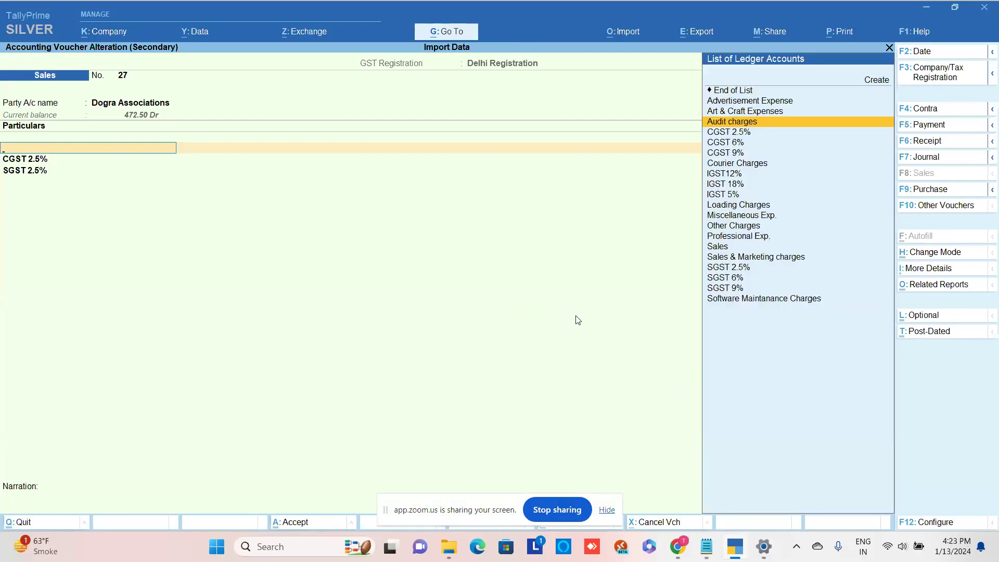
key("Escape")
key("Escape")
key("y")
key("Escape")
key("Escape")
- From Gateway of Tally, go to Alter > Voucher Type to list the voucher types
key("Up")
key("Up")
key("Up")
key("Up")
key("Up")
key("Up")
key("Up")
key("Up")
key("Up")
key("Return")
key("Down")
key("Down")
key("Down")
key("Return")
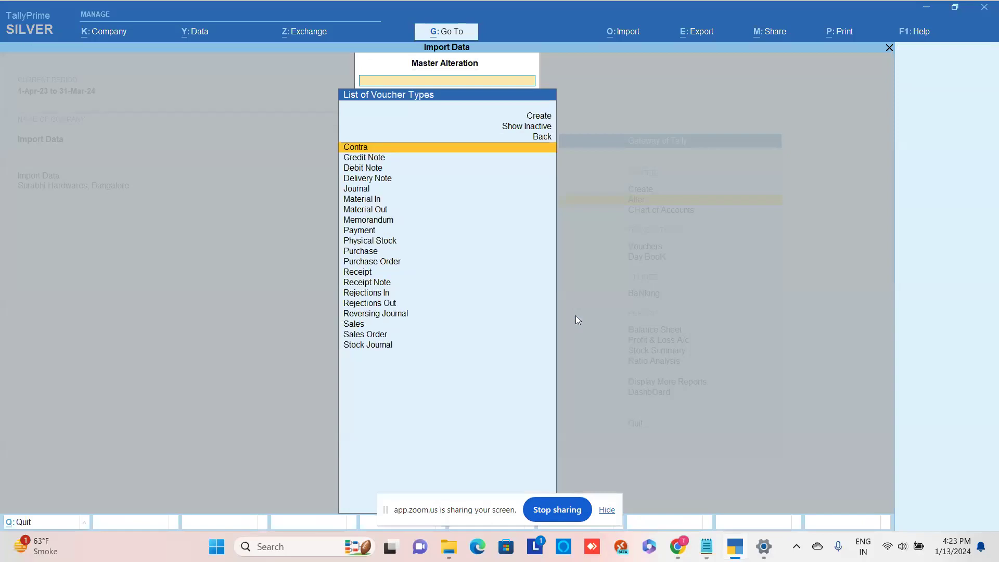
- In the Sales voucher type, set 'WhatsApp voucher after saving' to Yes
type("Sales")
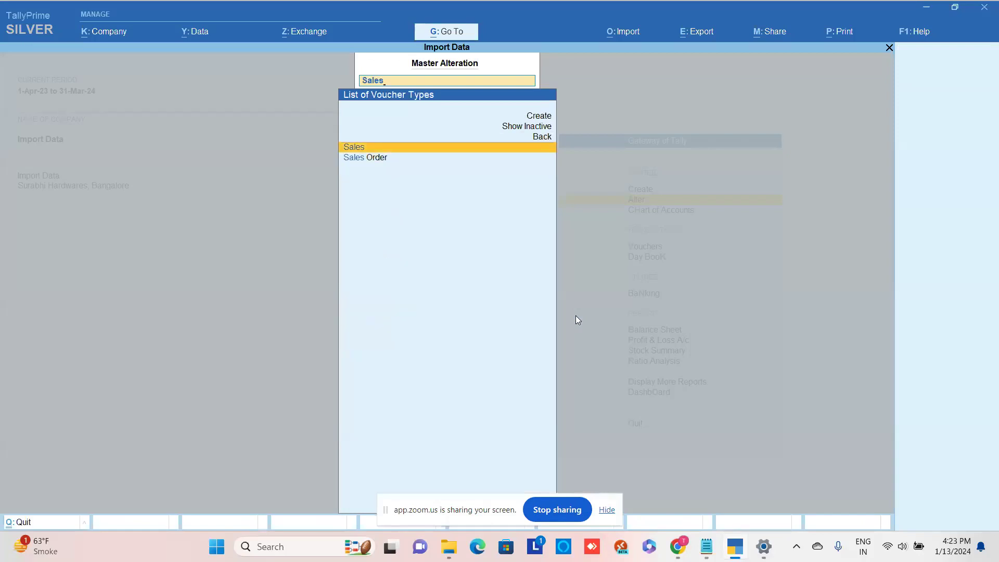
key("Return")
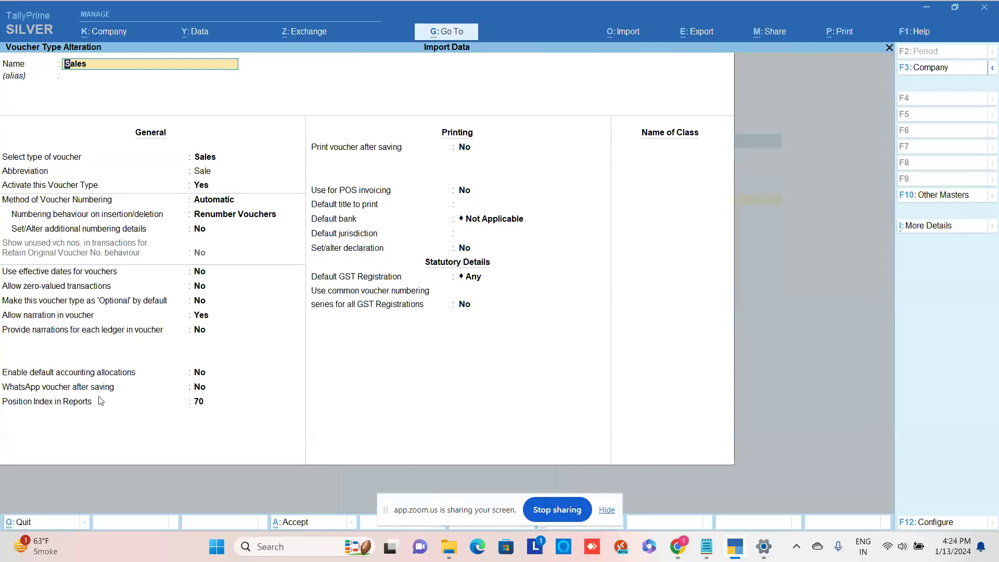
left_click(203, 392)
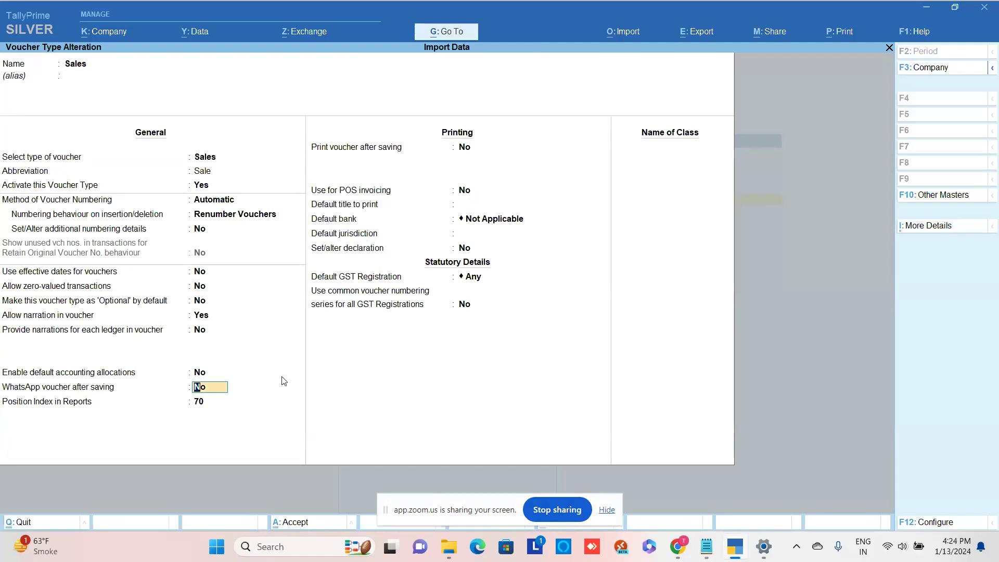
key("y")
key("Return")
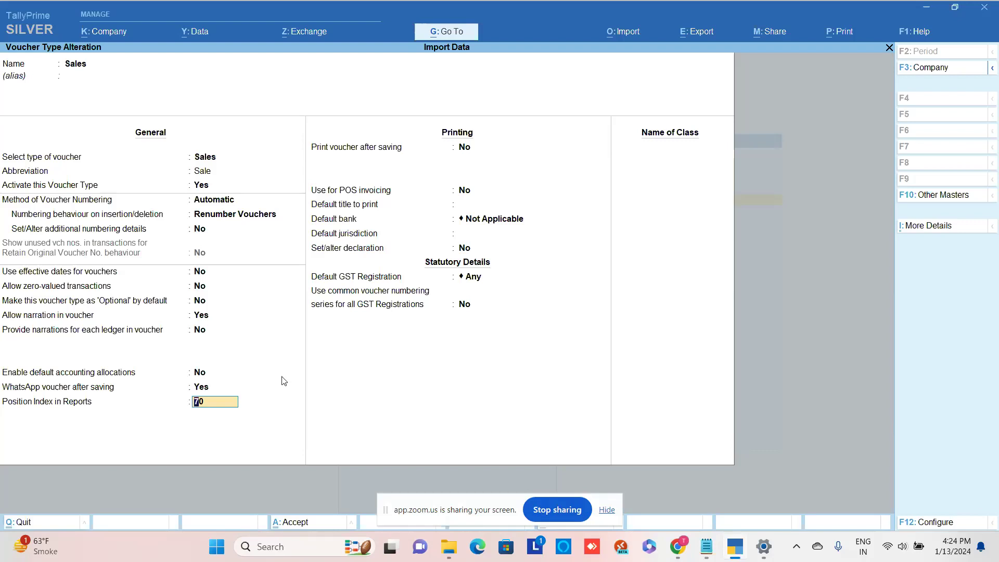
- Quit the Sales voucher type alteration without saving and back out to the masters list
key("Escape")
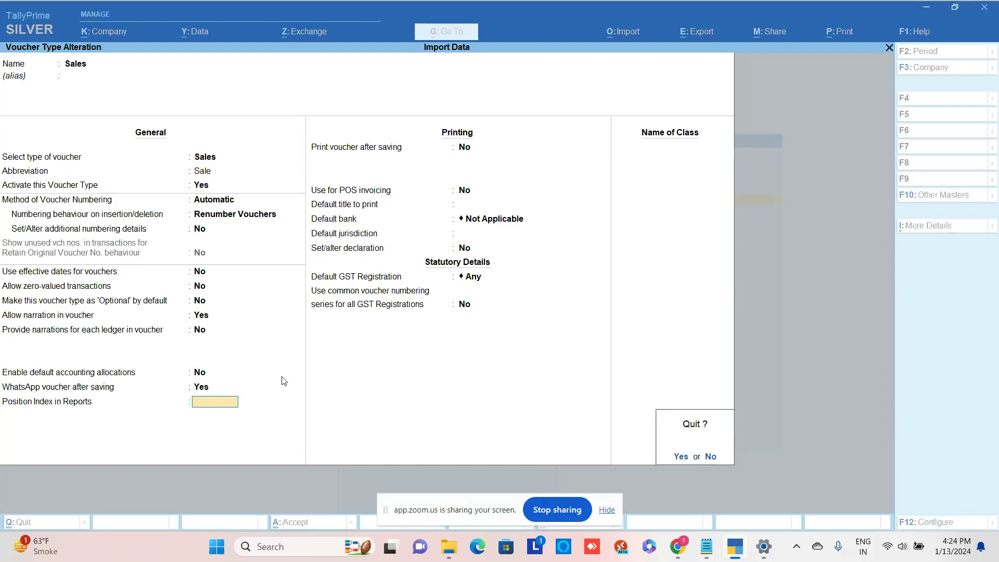
key("y")
key("Escape")
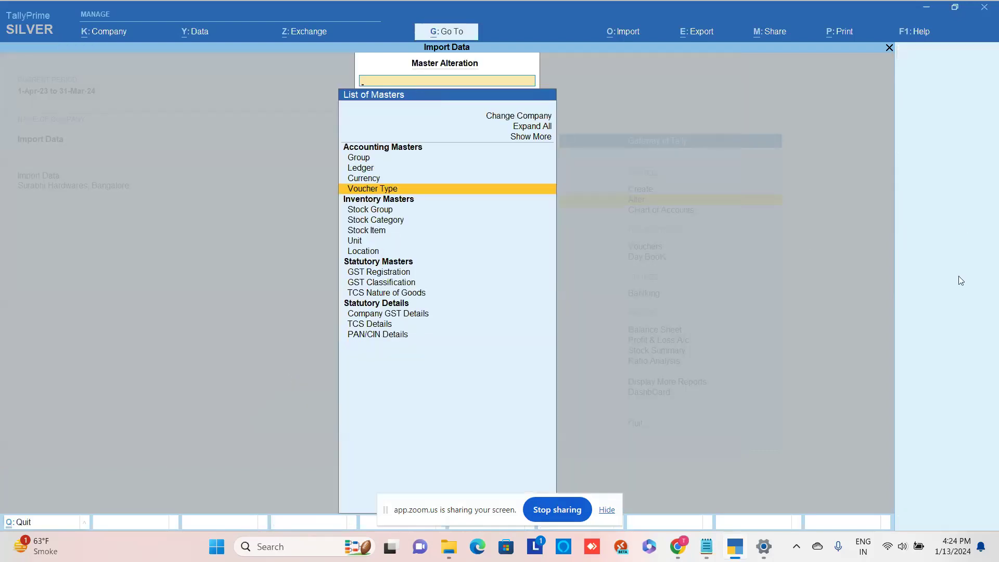
key("Escape")
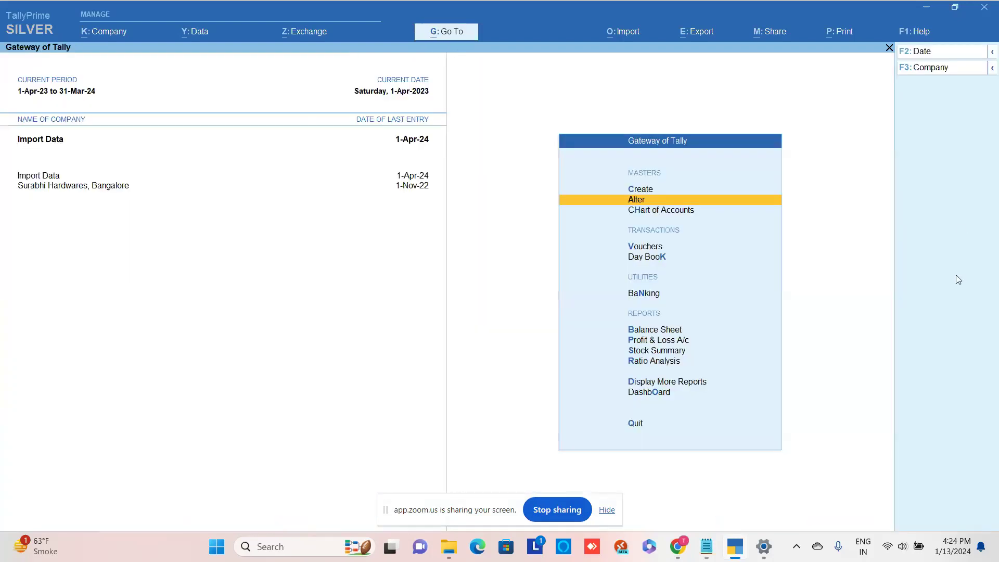